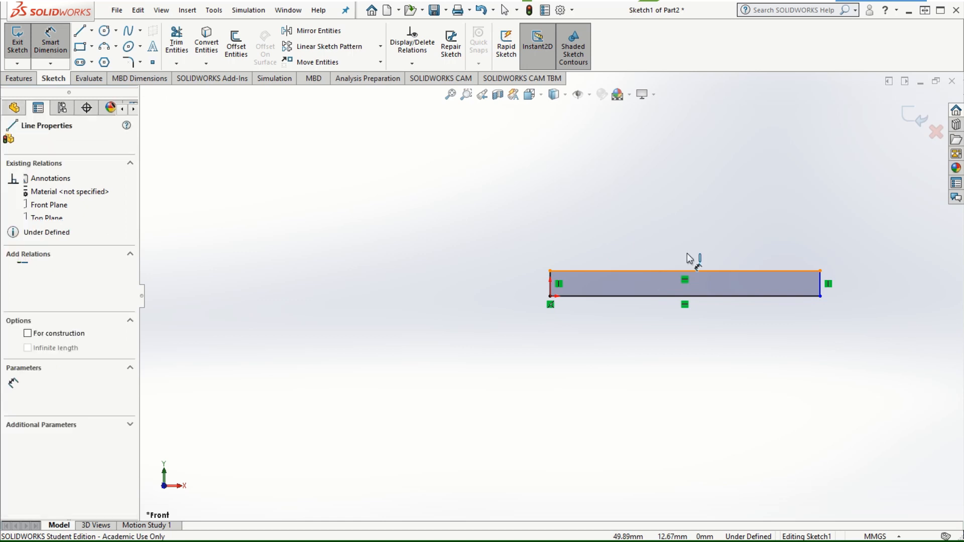
Dimension the rectangle's top edge at 500 mm and its vertical side at 10 mm
{"action": "left_click", "coordinate": [694, 248]}
{"action": "type", "text": "500"}
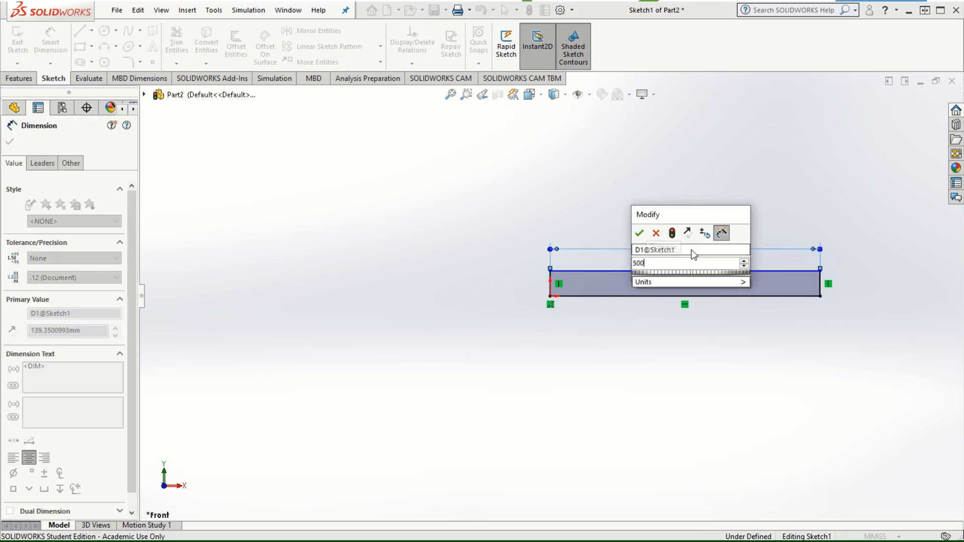
{"action": "key", "text": "Return"}
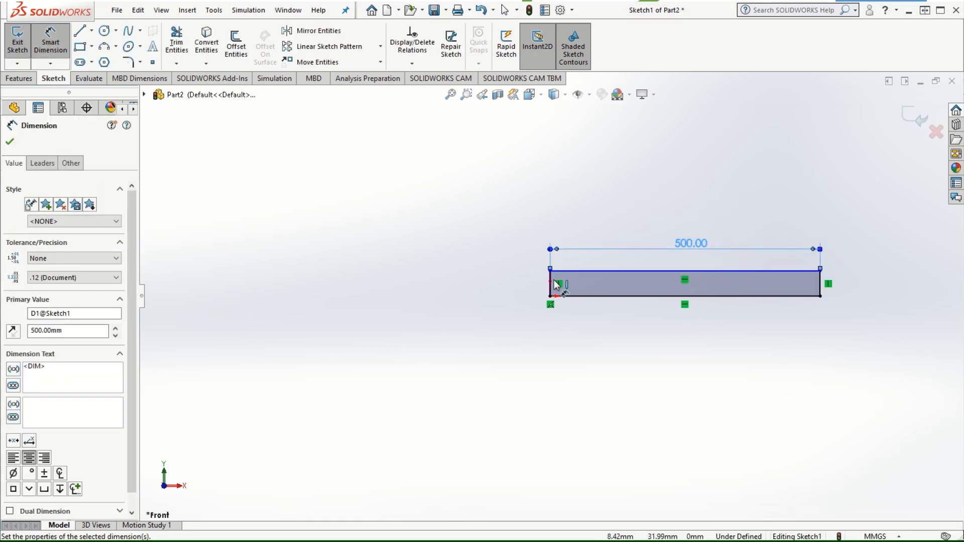
{"action": "left_click", "coordinate": [551, 282]}
{"action": "left_click", "coordinate": [523, 287]}
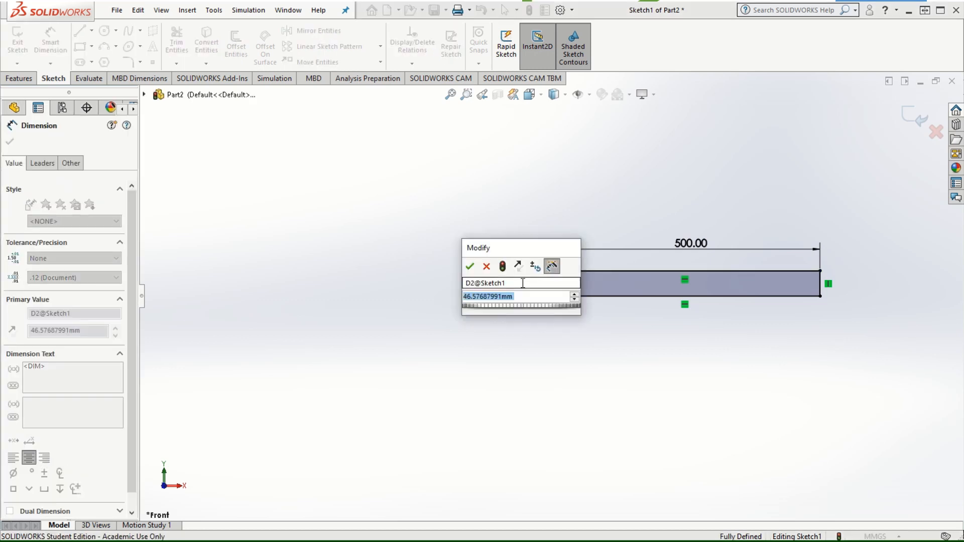
{"action": "type", "text": "10"}
{"action": "key", "text": "Return"}
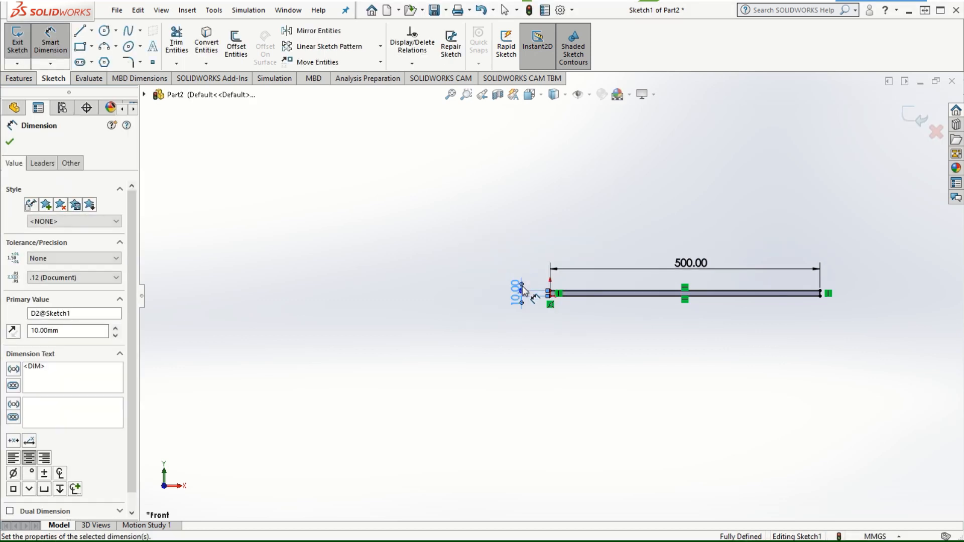
{"action": "left_click", "coordinate": [10, 143]}
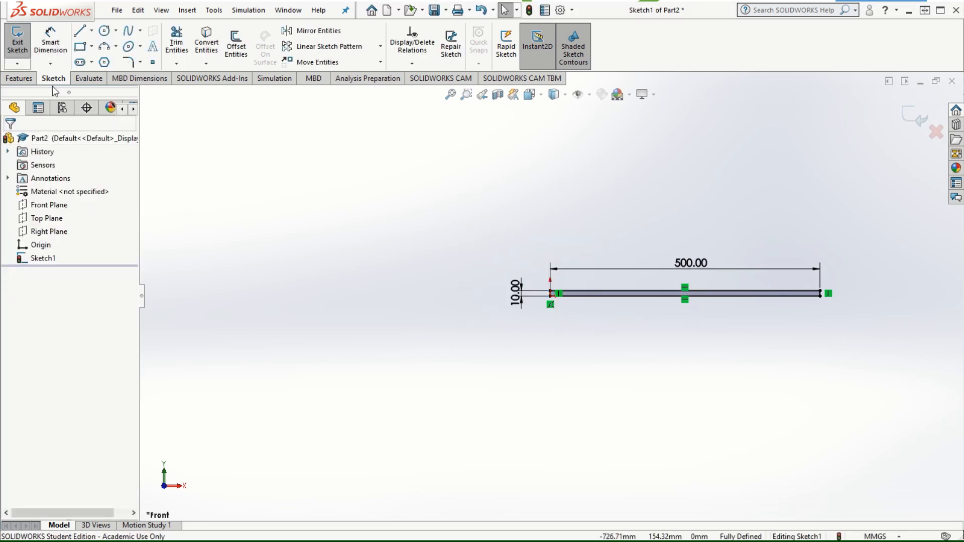
Extrude the rectangle as a blind boss 40 mm deep in the reversed direction
{"action": "left_click", "coordinate": [20, 78]}
{"action": "left_click", "coordinate": [38, 56]}
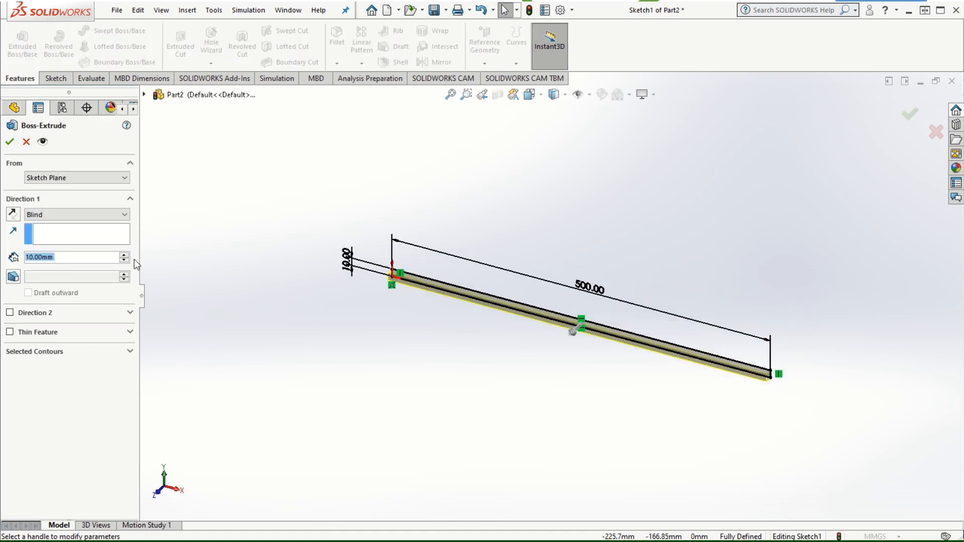
{"action": "left_click", "coordinate": [12, 215]}
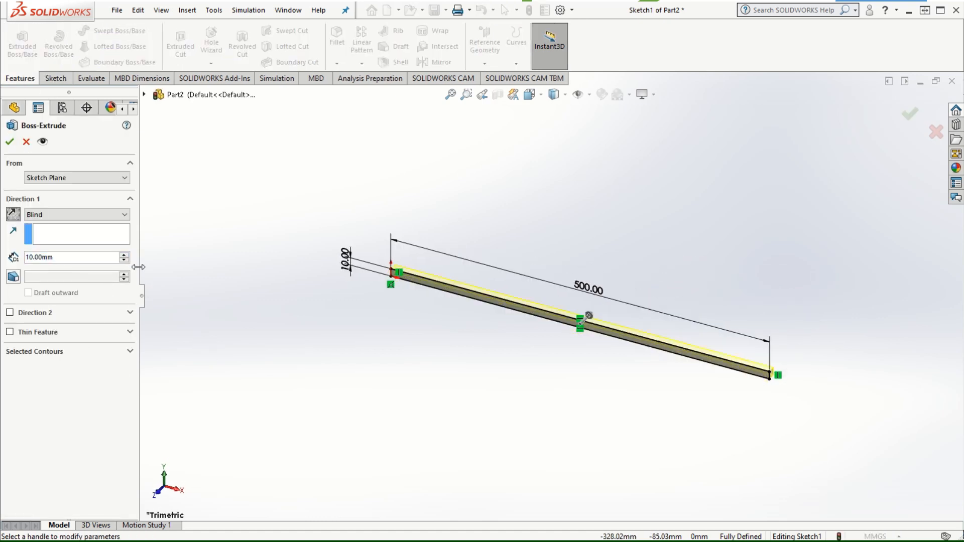
{"action": "left_click", "coordinate": [124, 254]}
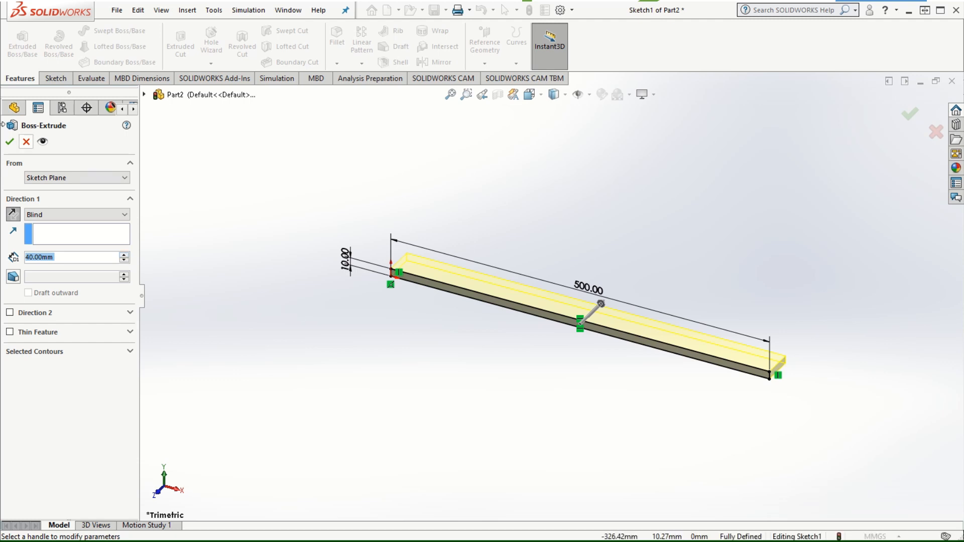
{"action": "left_click", "coordinate": [10, 142]}
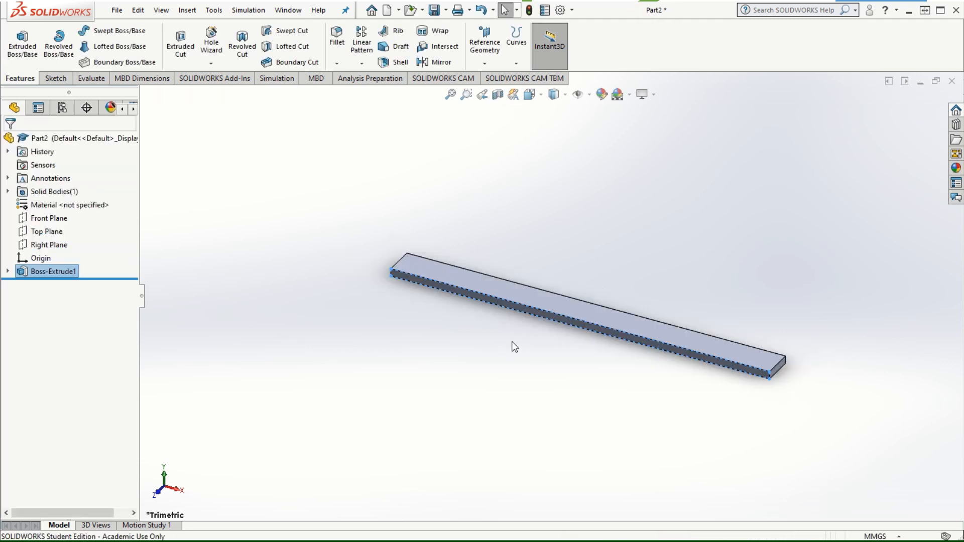
Save the bar as a part file named Part2 on the Desktop
{"action": "scroll", "coordinate": [568, 359], "scroll_direction": "down", "scroll_amount": 3}
{"action": "left_click", "coordinate": [634, 377]}
{"action": "middle_click_drag", "start_coordinate": [628, 378], "coordinate": [633, 333]}
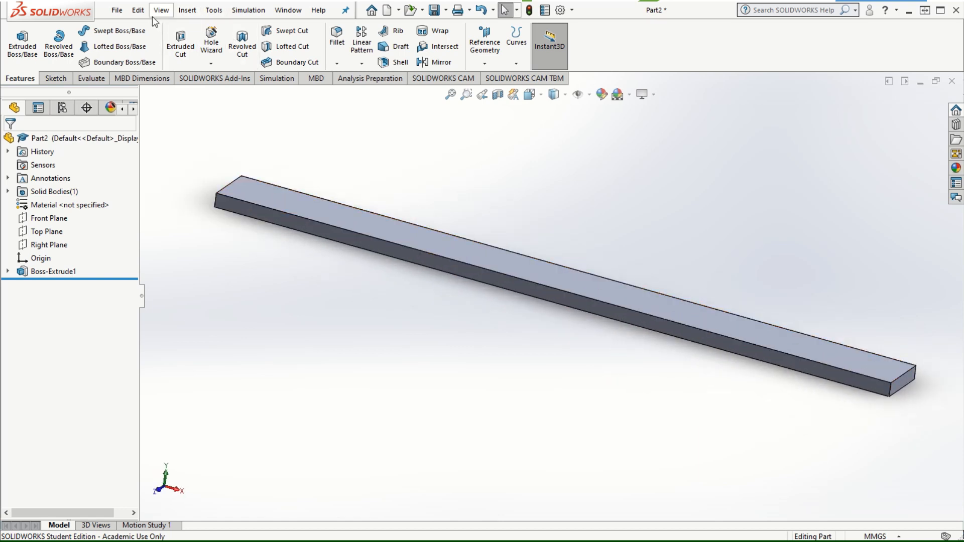
{"action": "left_click", "coordinate": [122, 11]}
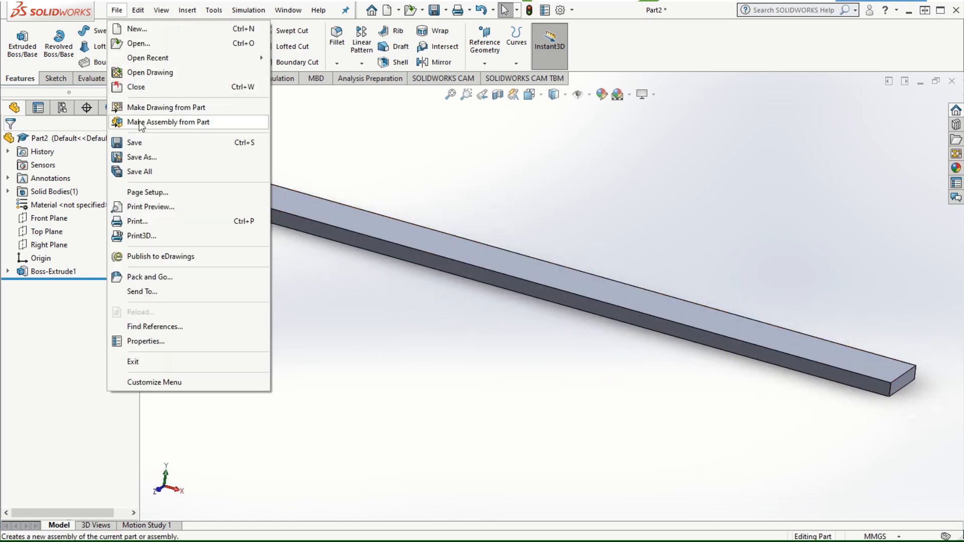
{"action": "left_click", "coordinate": [145, 157]}
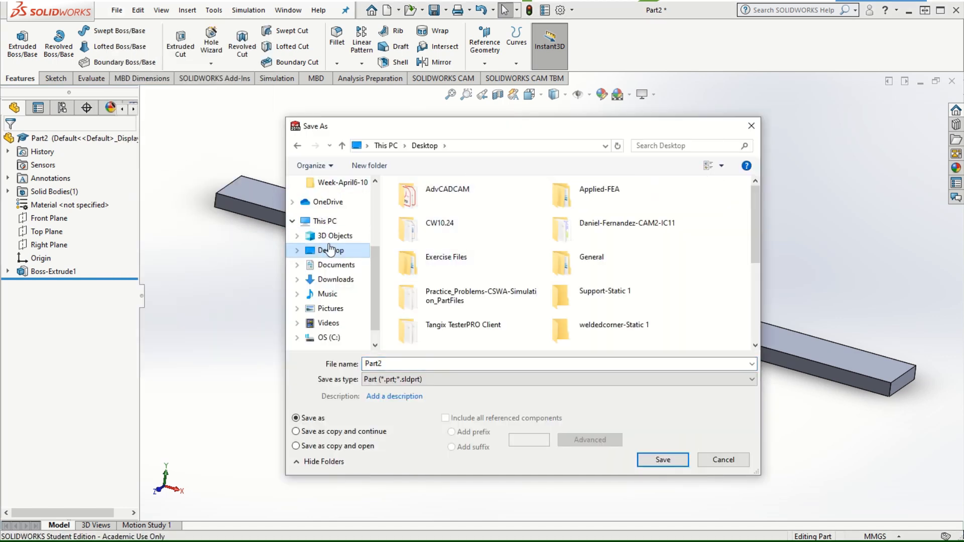
{"action": "left_click_drag", "start_coordinate": [543, 131], "coordinate": [576, 257]}
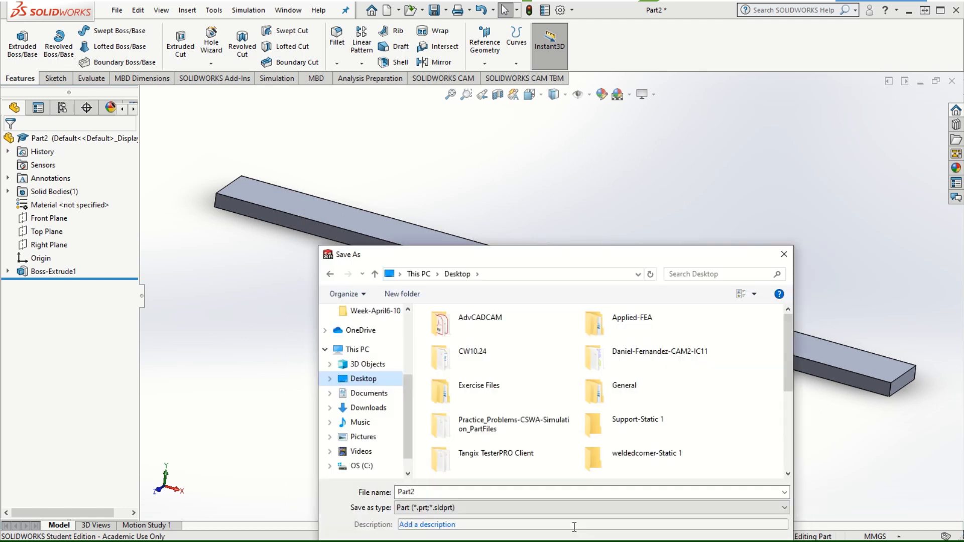
{"action": "left_click_drag", "start_coordinate": [507, 204], "coordinate": [358, 110]}
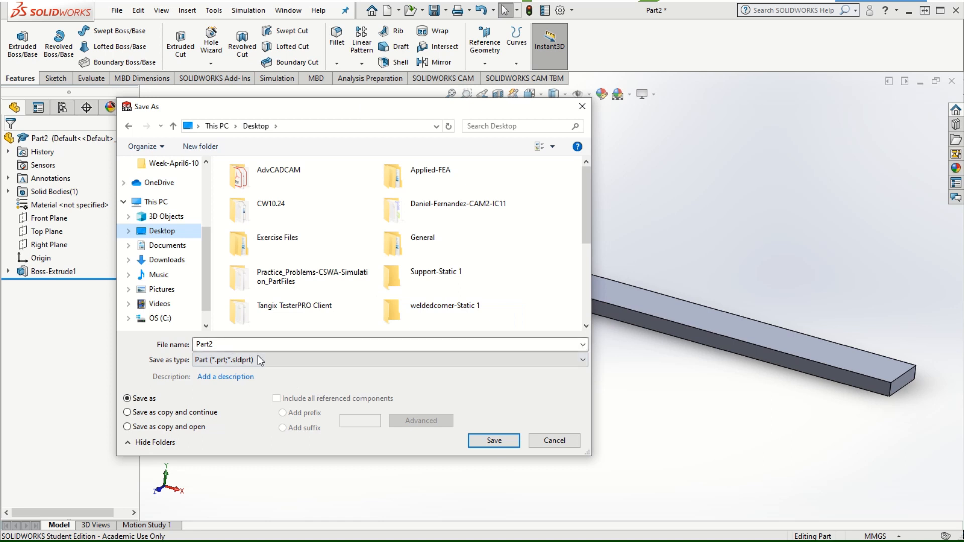
{"action": "left_click", "coordinate": [493, 442]}
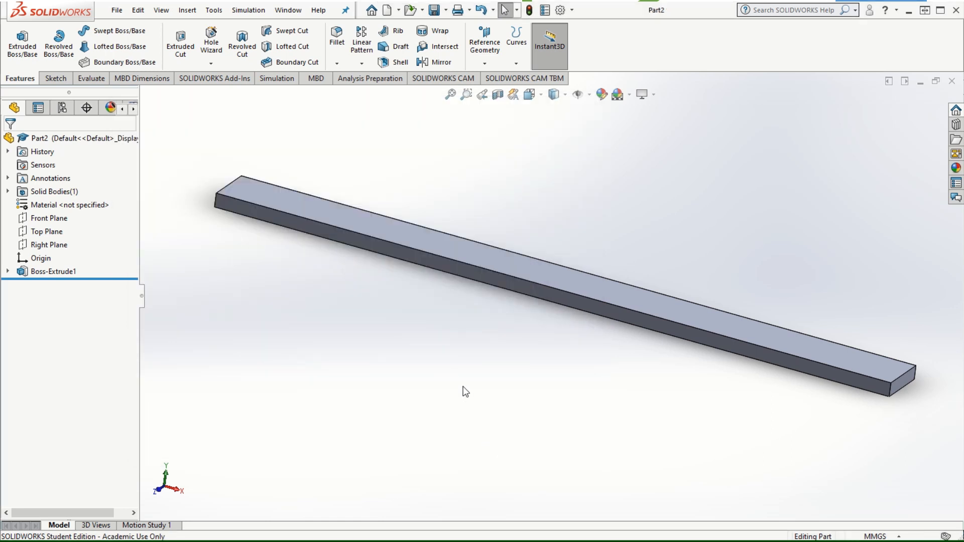
Create a new assembly from the saved part and place the bar as its first component
{"action": "left_click", "coordinate": [118, 12]}
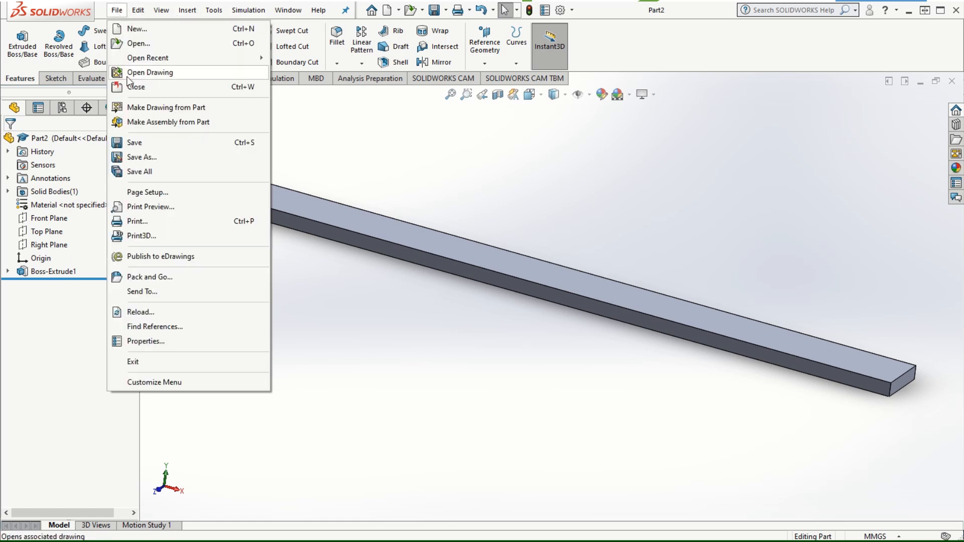
{"action": "left_click", "coordinate": [146, 122]}
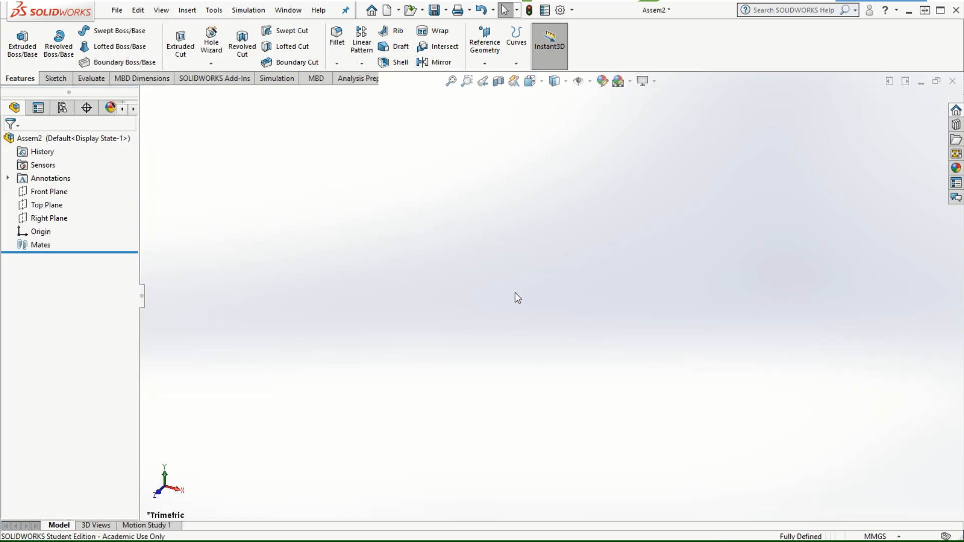
{"action": "left_click", "coordinate": [562, 301]}
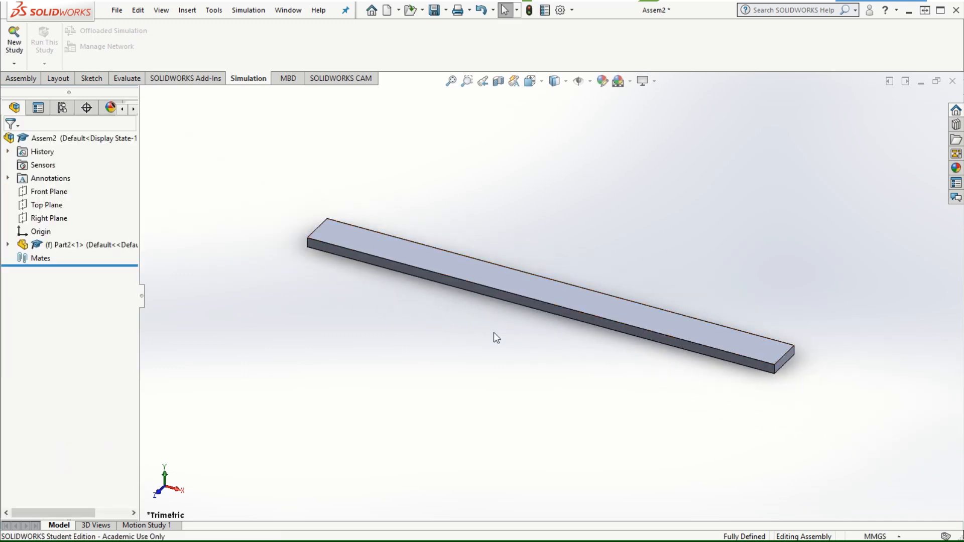
Insert a second instance of Part2 into the assembly, placed freely below the first bar
{"action": "left_click", "coordinate": [21, 79]}
{"action": "left_click", "coordinate": [68, 43]}
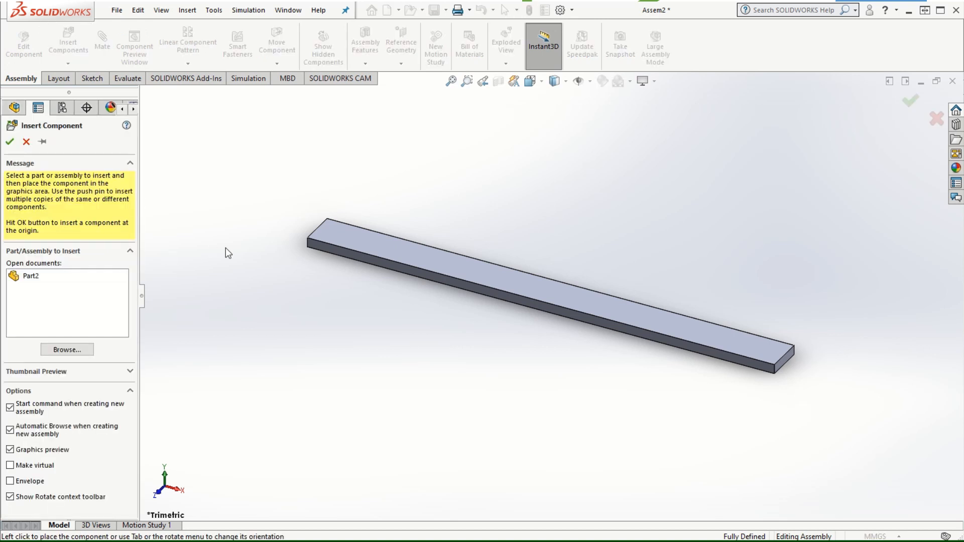
{"action": "left_click", "coordinate": [28, 278]}
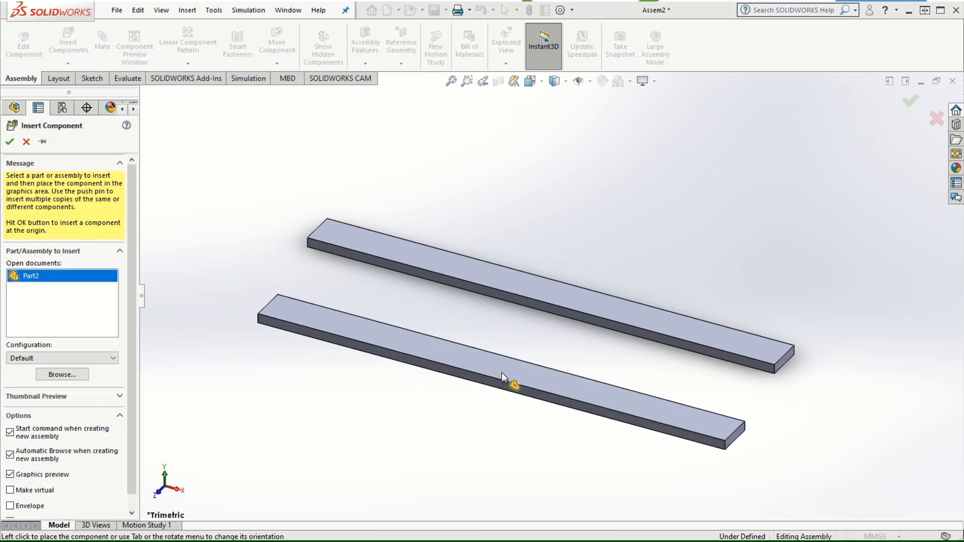
{"action": "left_click", "coordinate": [517, 374]}
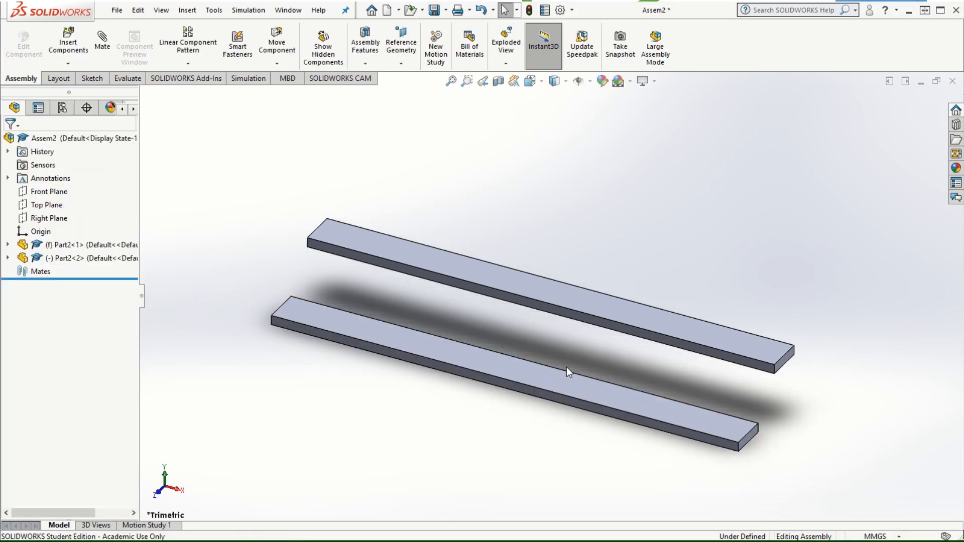
Add a coincident mate between the long front side faces of the two bars
{"action": "middle_click_drag", "start_coordinate": [460, 352], "coordinate": [483, 348]}
{"action": "scroll", "coordinate": [491, 358], "scroll_direction": "down", "scroll_amount": 2}
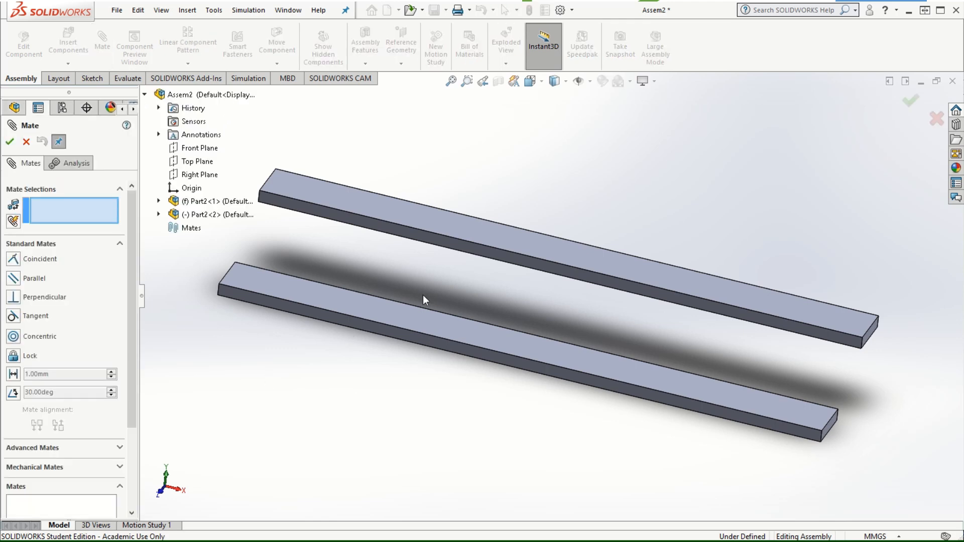
{"action": "left_click", "coordinate": [458, 245]}
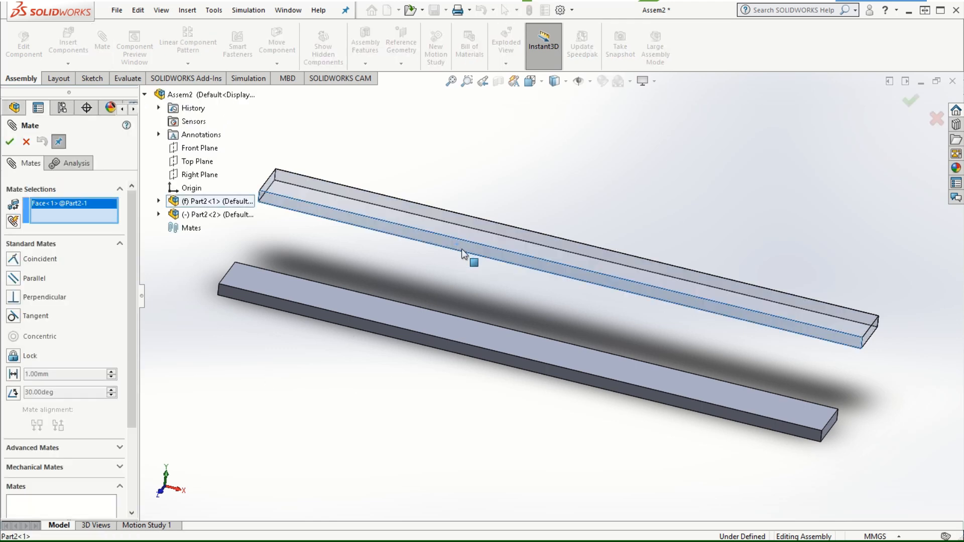
{"action": "left_click", "coordinate": [441, 346]}
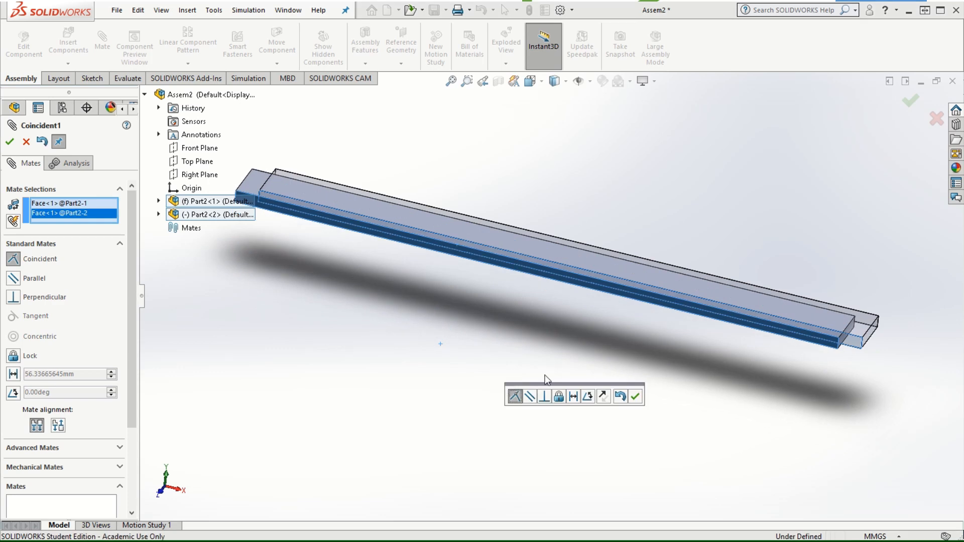
{"action": "left_click", "coordinate": [635, 398]}
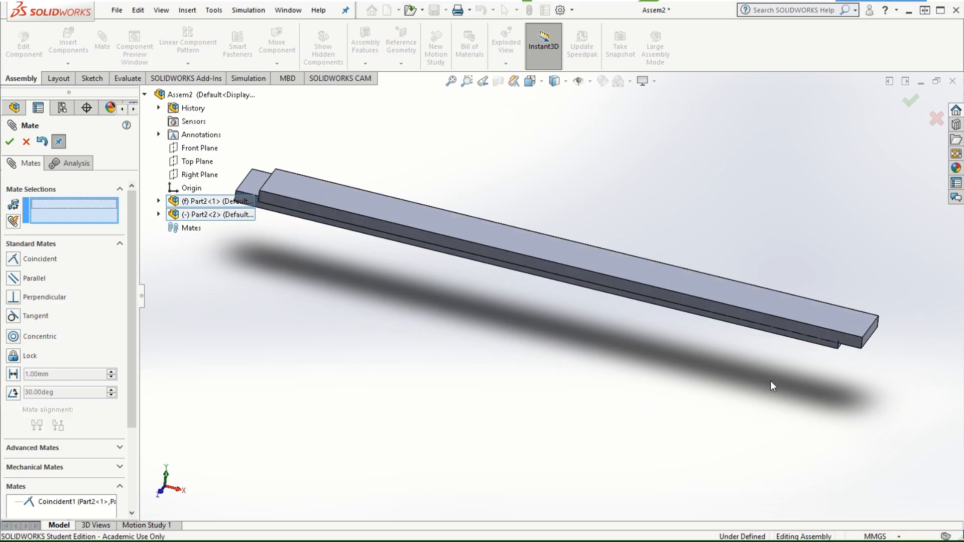
Add a coincident mate between the matching small end faces of the two bars
{"action": "middle_click_drag", "start_coordinate": [779, 372], "coordinate": [736, 327]}
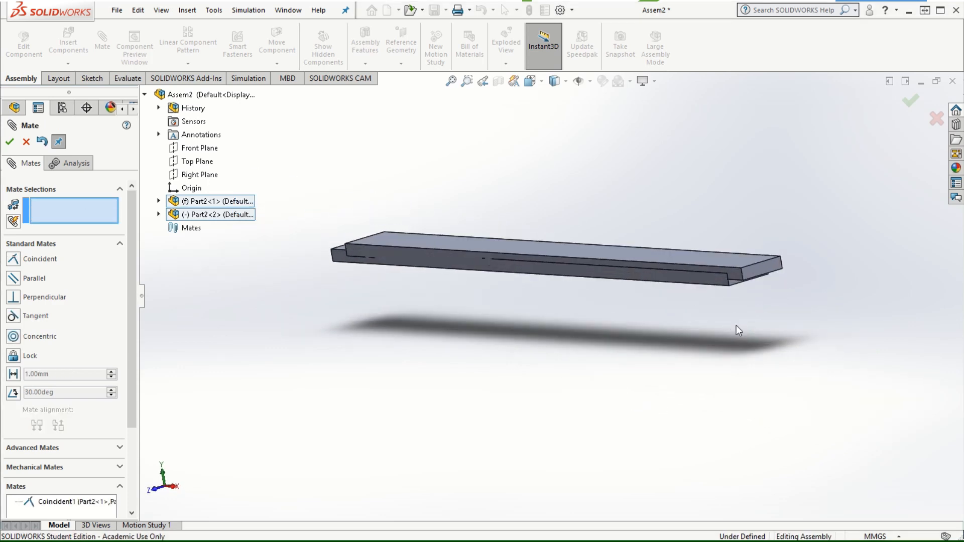
{"action": "left_click", "coordinate": [768, 266]}
{"action": "scroll", "coordinate": [754, 296], "scroll_direction": "down", "scroll_amount": 4}
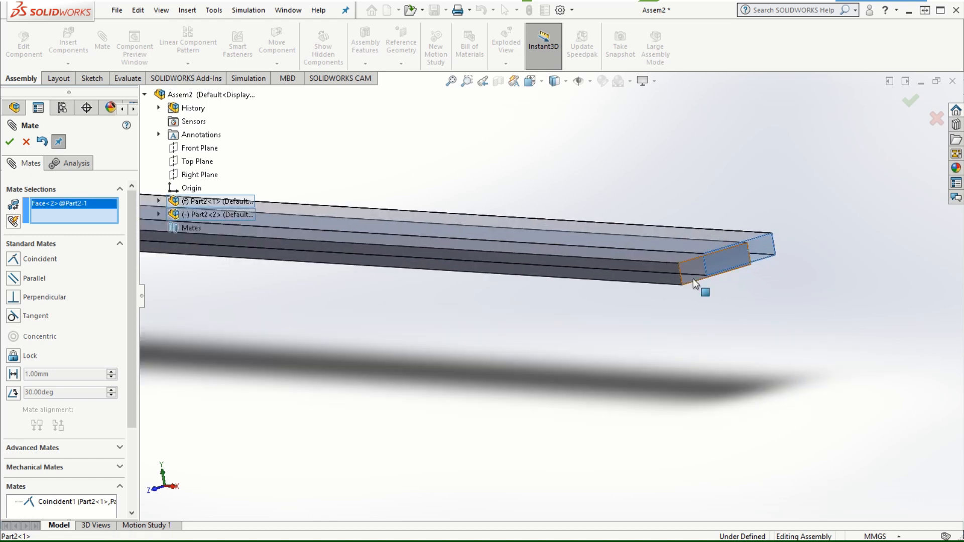
{"action": "left_click", "coordinate": [691, 277]}
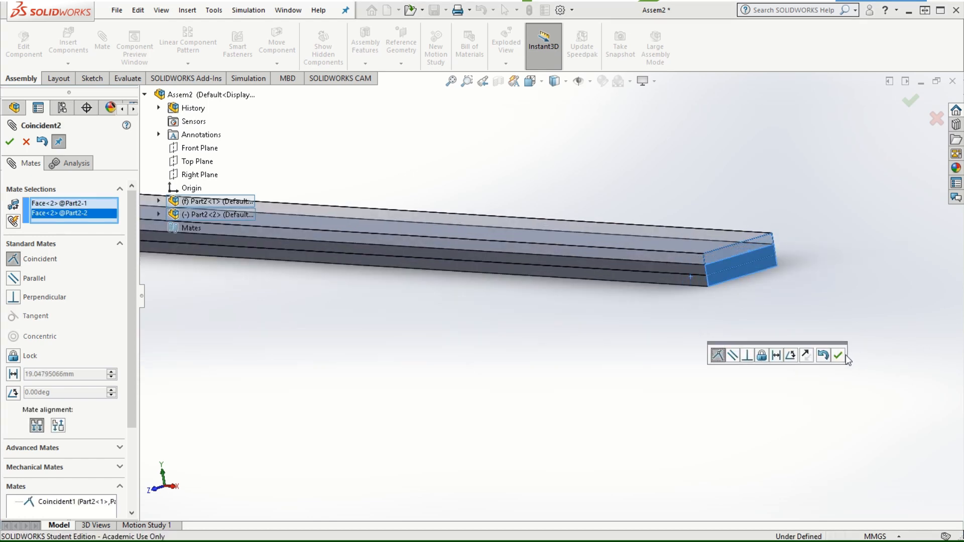
{"action": "left_click", "coordinate": [839, 356]}
Try to move the mated bars to test their remaining freedom, and finish the Mate command
{"action": "middle_click_drag", "start_coordinate": [377, 292], "coordinate": [556, 312]}
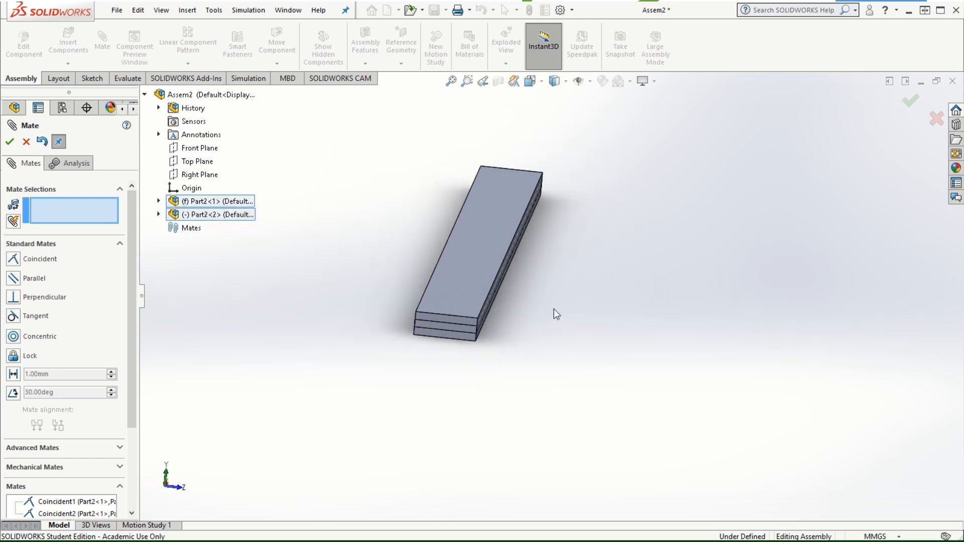
{"action": "left_click_drag", "start_coordinate": [487, 269], "coordinate": [577, 291]}
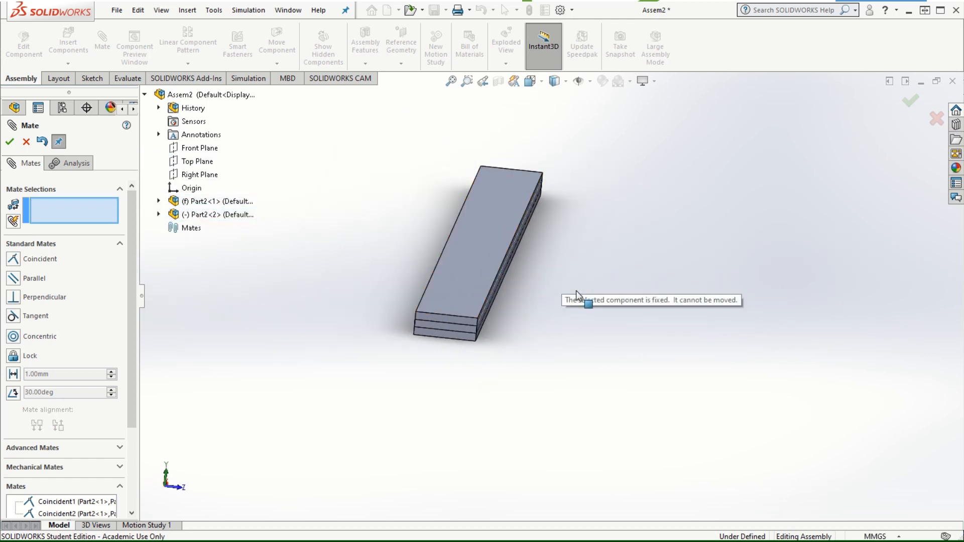
{"action": "left_click_drag", "start_coordinate": [449, 337], "coordinate": [414, 360]}
{"action": "middle_click_drag", "start_coordinate": [414, 359], "coordinate": [447, 351]}
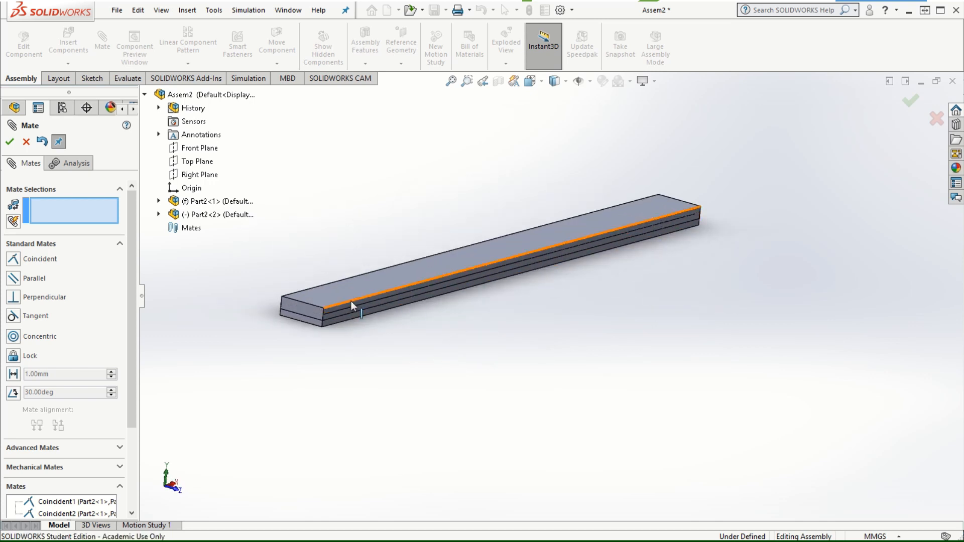
{"action": "scroll", "coordinate": [322, 302], "scroll_direction": "down", "scroll_amount": 4}
{"action": "scroll", "coordinate": [353, 315], "scroll_direction": "up", "scroll_amount": 2}
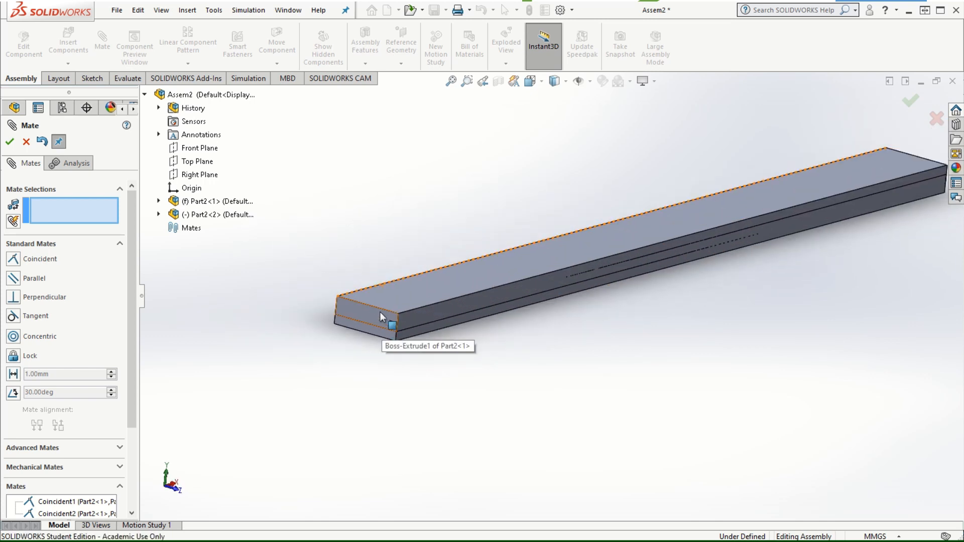
{"action": "left_click", "coordinate": [10, 141]}
Examine the two mated bars from the side and end, and look through the contents of both Part2 components
{"action": "mouse_move", "coordinate": [527, 267]}
{"action": "middle_mouse_down"}
{"action": "mouse_move", "coordinate": [564, 304]}
{"action": "mouse_move", "coordinate": [513, 256]}
{"action": "mouse_move", "coordinate": [478, 270]}
{"action": "mouse_move", "coordinate": [512, 263]}
{"action": "middle_mouse_up"}
{"action": "scroll", "coordinate": [632, 262], "scroll_direction": "down", "scroll_amount": 3}
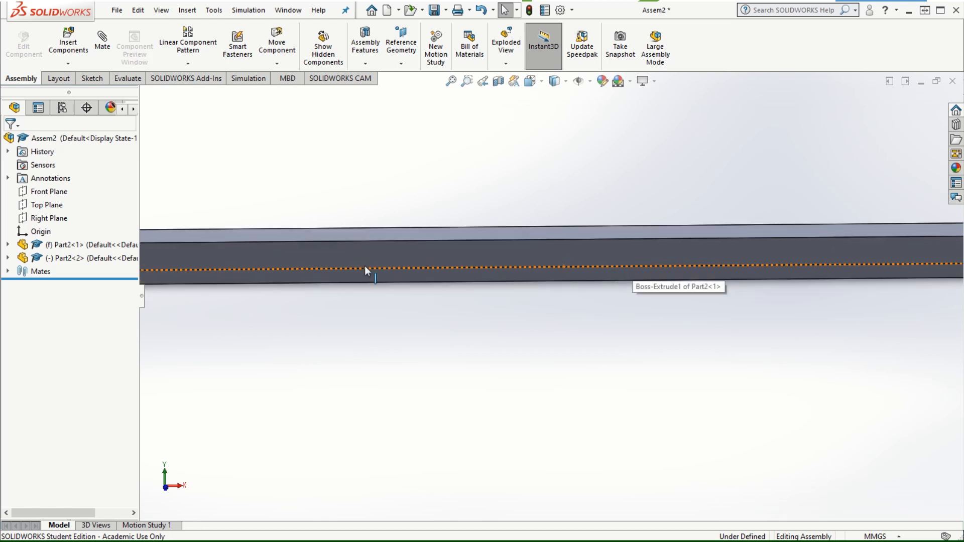
{"action": "scroll", "coordinate": [364, 266], "scroll_direction": "up", "scroll_amount": 3}
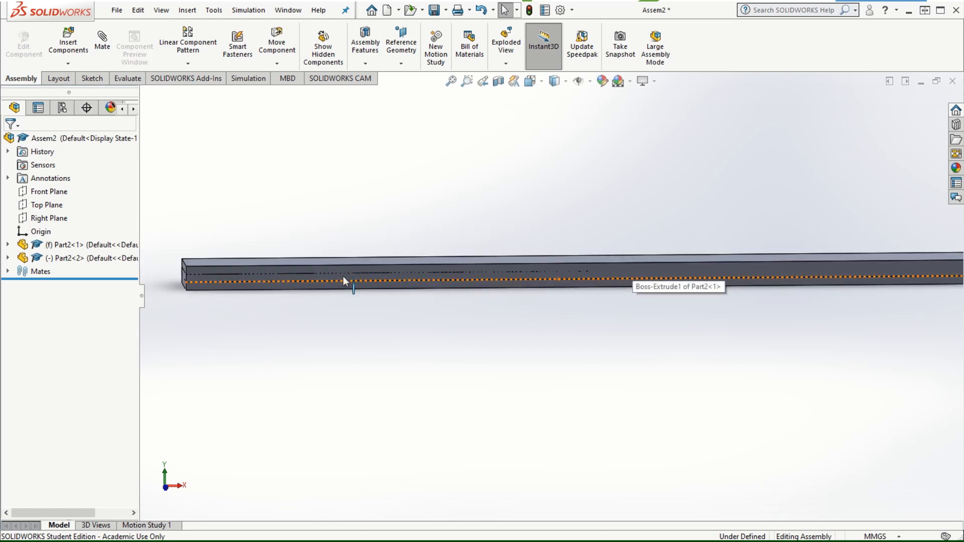
{"action": "left_click", "coordinate": [7, 259]}
{"action": "left_click", "coordinate": [7, 245]}
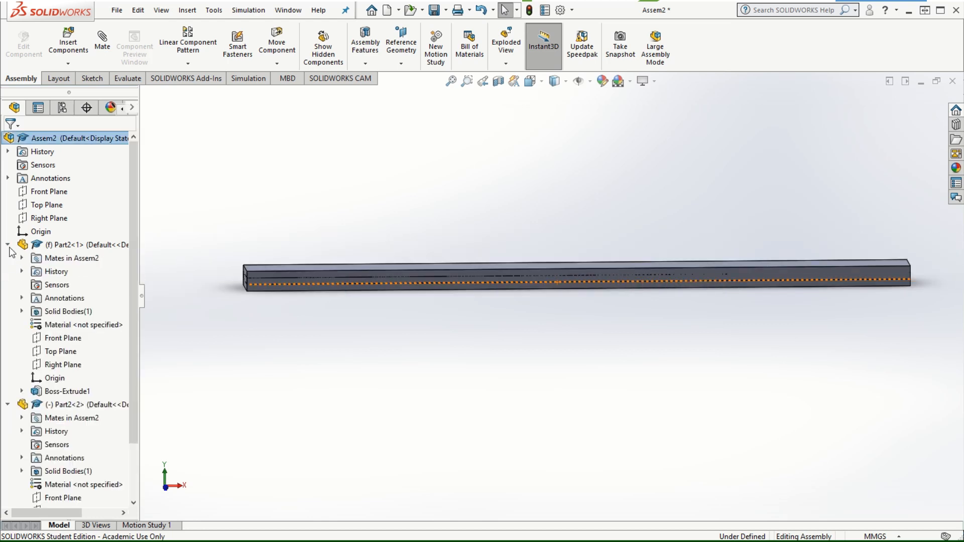
{"action": "left_click", "coordinate": [7, 245]}
{"action": "left_click", "coordinate": [8, 258]}
{"action": "scroll", "coordinate": [420, 297], "scroll_direction": "down", "scroll_amount": 2}
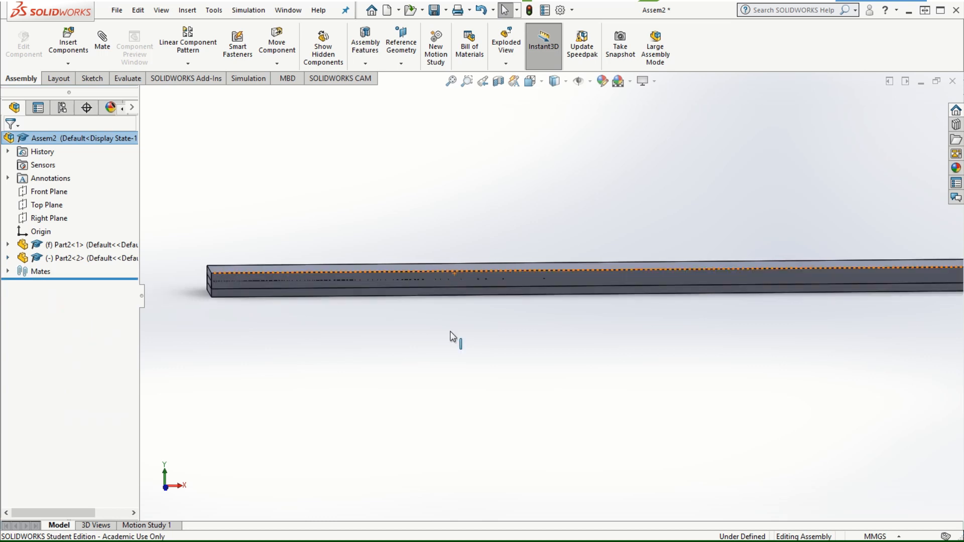
{"action": "left_click", "coordinate": [631, 278]}
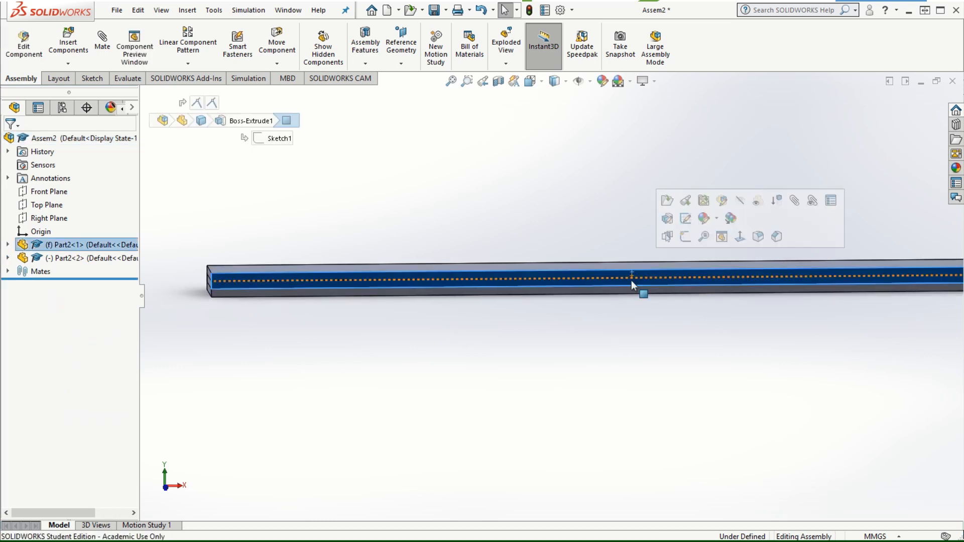
{"action": "left_click", "coordinate": [605, 290]}
{"action": "middle_click_drag", "start_coordinate": [605, 290], "coordinate": [572, 321]}
{"action": "scroll", "coordinate": [739, 283], "scroll_direction": "down", "scroll_amount": 3}
{"action": "scroll", "coordinate": [622, 317], "scroll_direction": "up", "scroll_amount": 1}
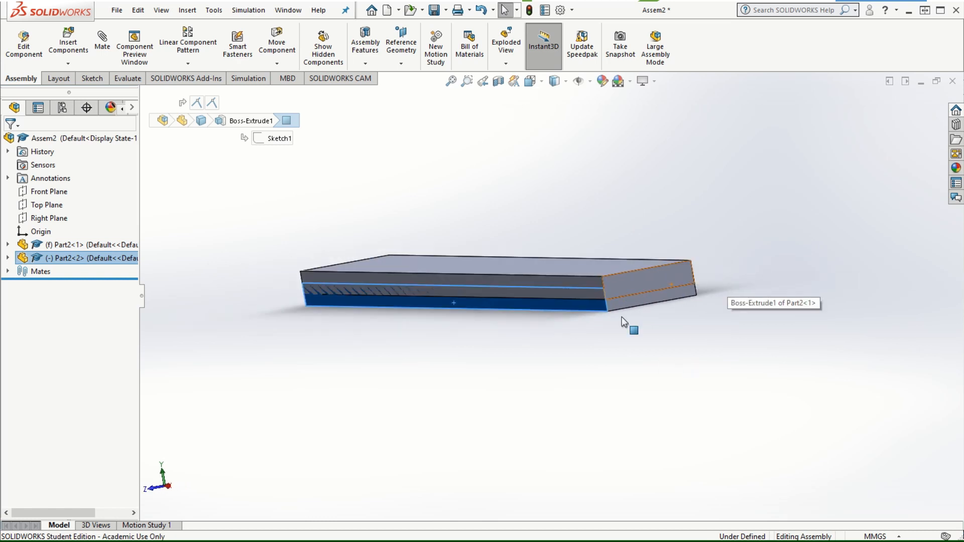
{"action": "left_click", "coordinate": [494, 283]}
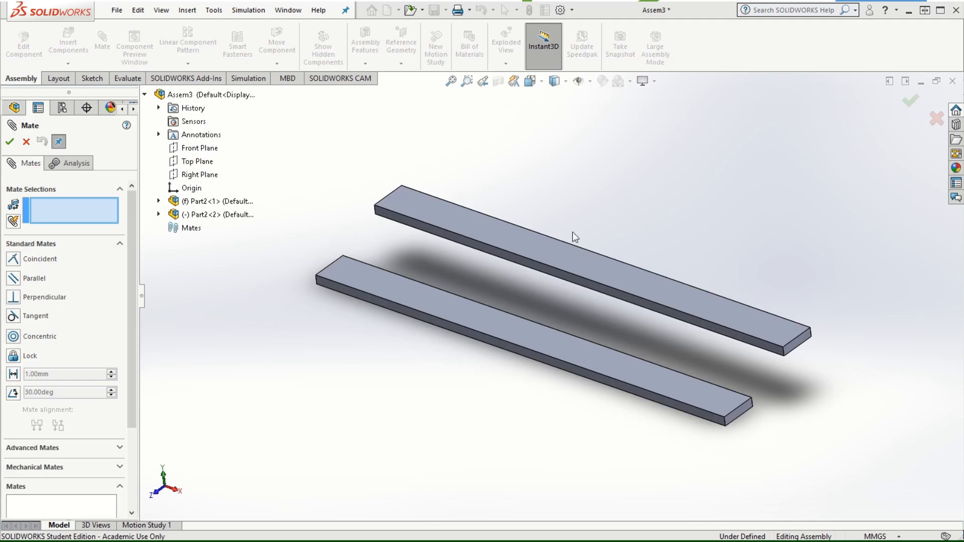
Add a coincident mate between the long front side faces of the two separated bars in Assem3
{"action": "scroll", "coordinate": [595, 303], "scroll_direction": "down", "scroll_amount": 2}
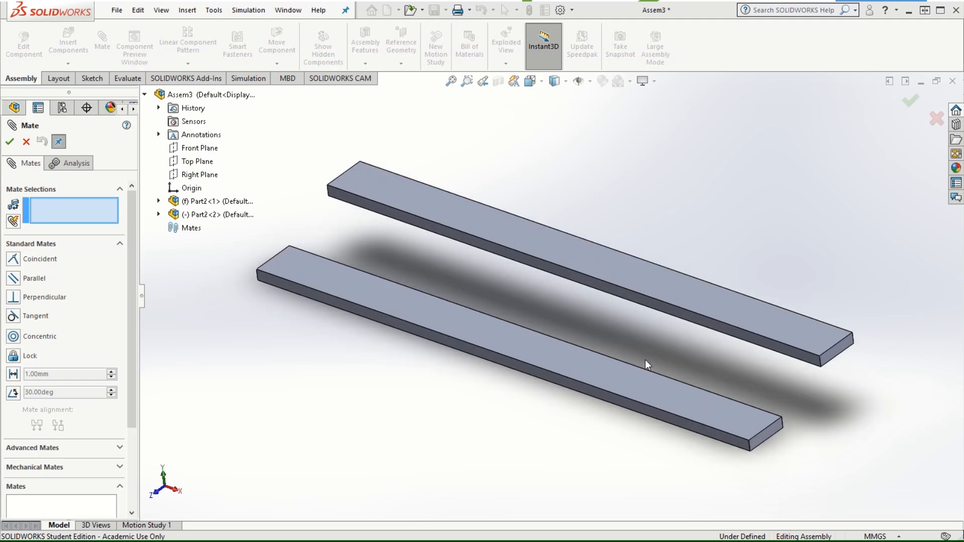
{"action": "left_click", "coordinate": [626, 296]}
{"action": "left_click", "coordinate": [578, 385]}
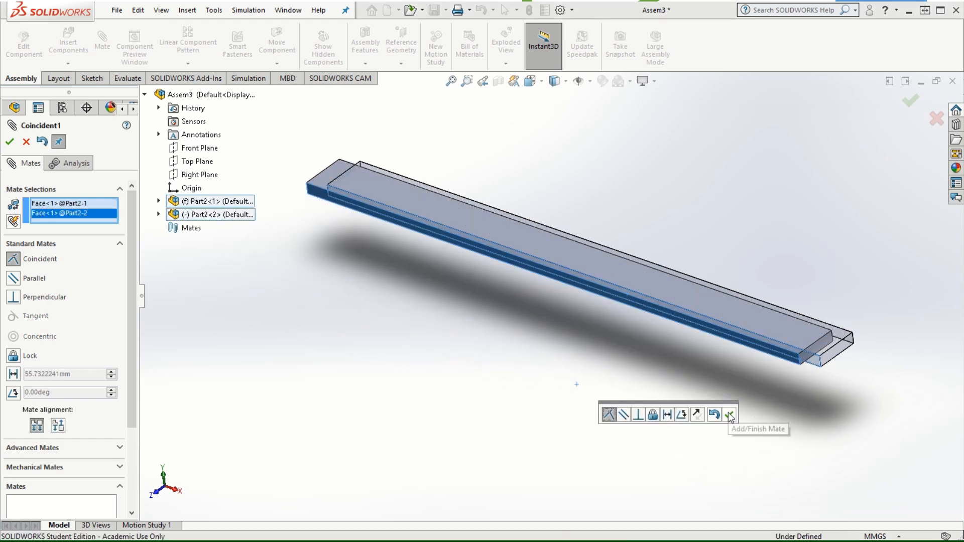
{"action": "left_click", "coordinate": [729, 416]}
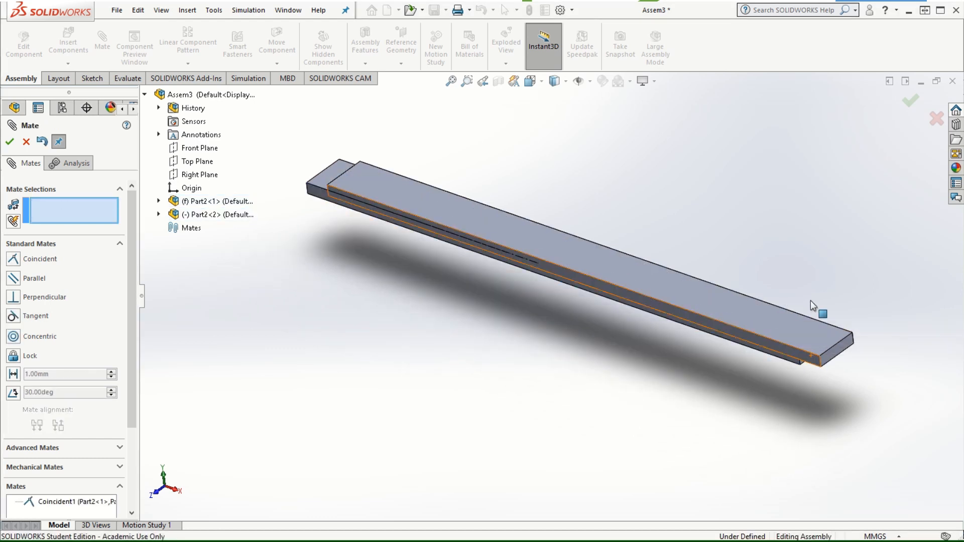
Add a coincident mate between the small end faces of the two bars in Assem3
{"action": "scroll", "coordinate": [879, 358], "scroll_direction": "down", "scroll_amount": 3}
{"action": "middle_click_drag", "start_coordinate": [827, 355], "coordinate": [775, 342]}
{"action": "scroll", "coordinate": [634, 238], "scroll_direction": "down", "scroll_amount": 1}
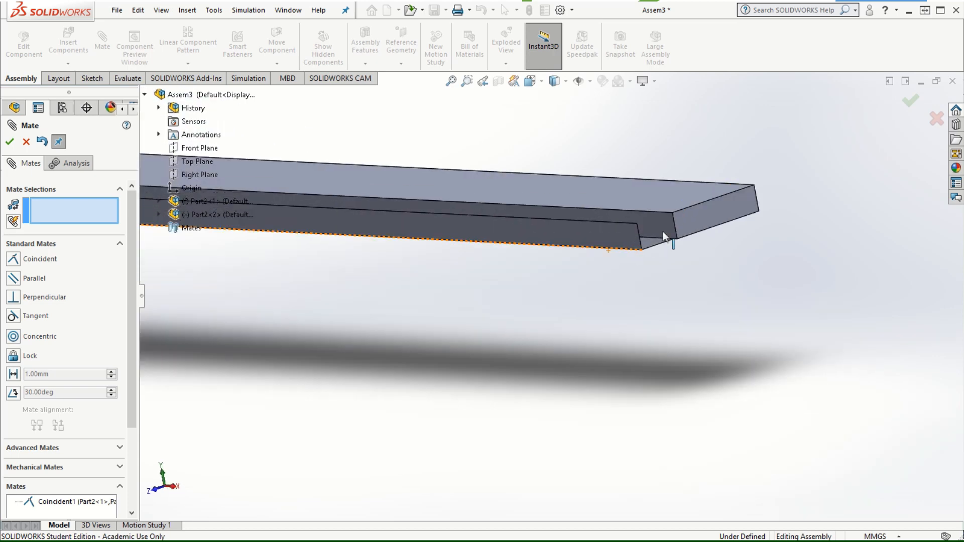
{"action": "left_click", "coordinate": [680, 222]}
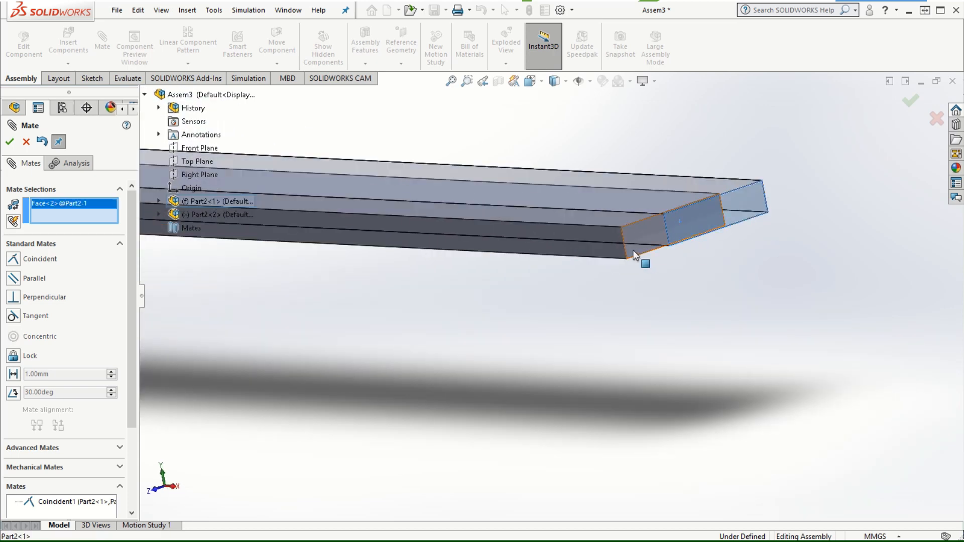
{"action": "left_click", "coordinate": [637, 255]}
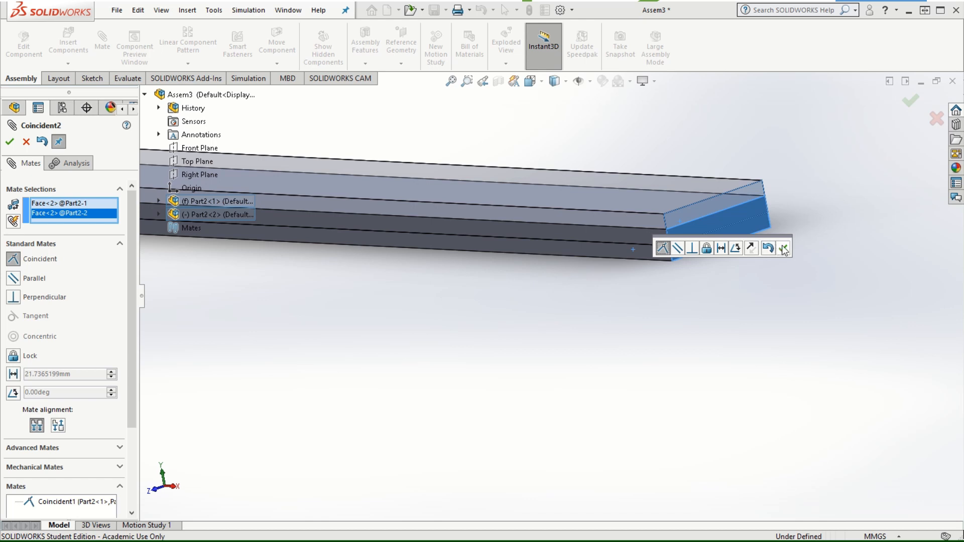
{"action": "left_click", "coordinate": [784, 249]}
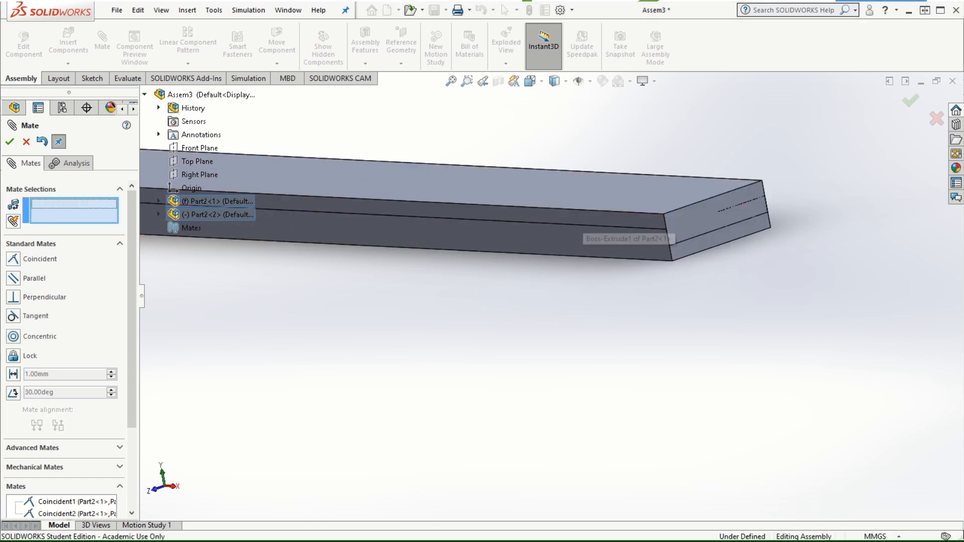
Finish the Mate command, test the bars' remaining freedom, and move the second bar down away from the fixed bar
{"action": "left_click_drag", "start_coordinate": [291, 209], "coordinate": [327, 150]}
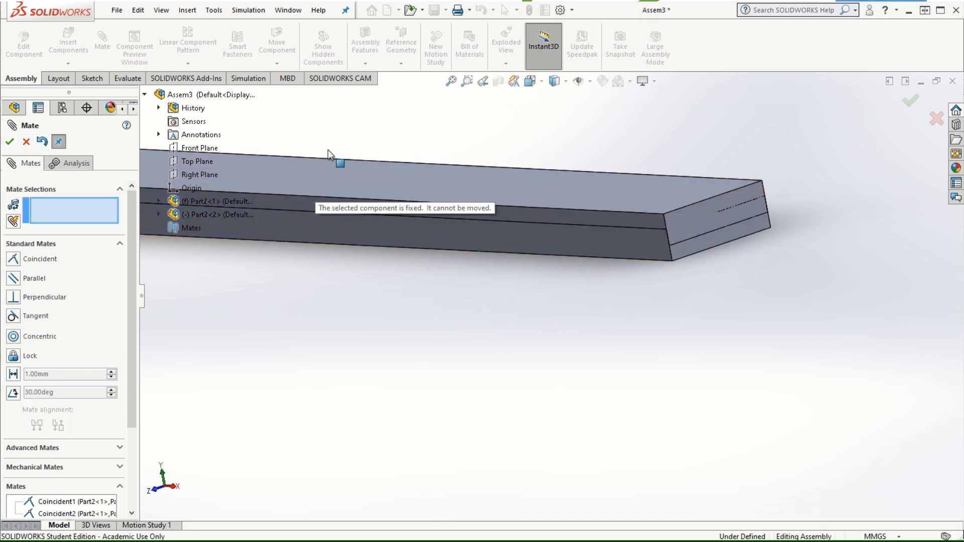
{"action": "left_click", "coordinate": [10, 142]}
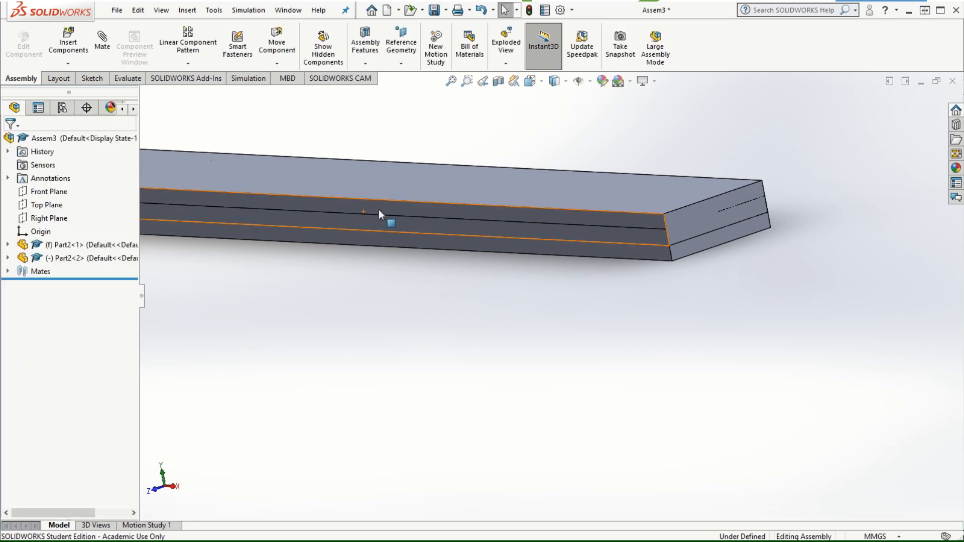
{"action": "left_click", "coordinate": [406, 207]}
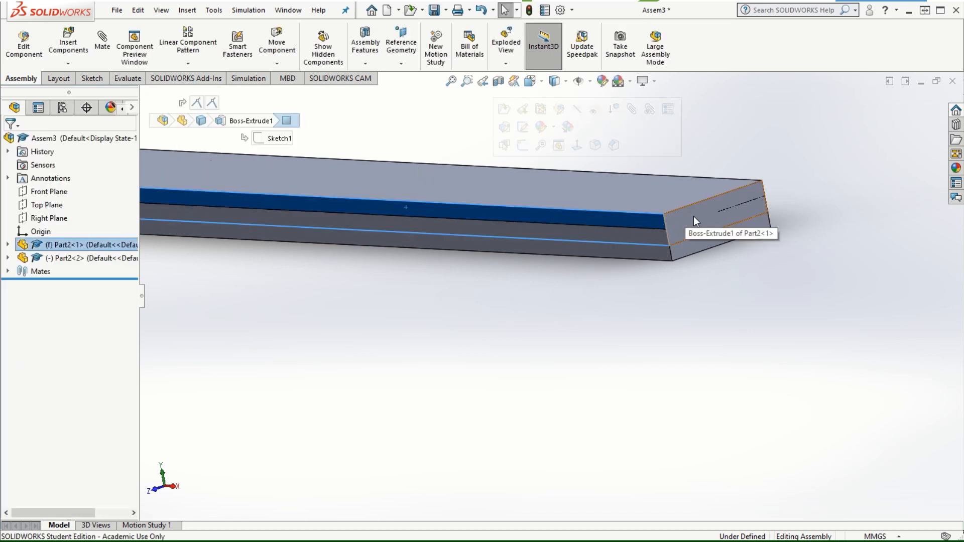
{"action": "left_click_drag", "start_coordinate": [695, 212], "coordinate": [707, 349]}
{"action": "scroll", "coordinate": [333, 339], "scroll_direction": "up", "scroll_amount": 4}
{"action": "middle_click_drag", "start_coordinate": [397, 383], "coordinate": [494, 362]}
Try to add a coincident mate between the lower bar's end face and the upper bar's underside
{"action": "left_click", "coordinate": [102, 49]}
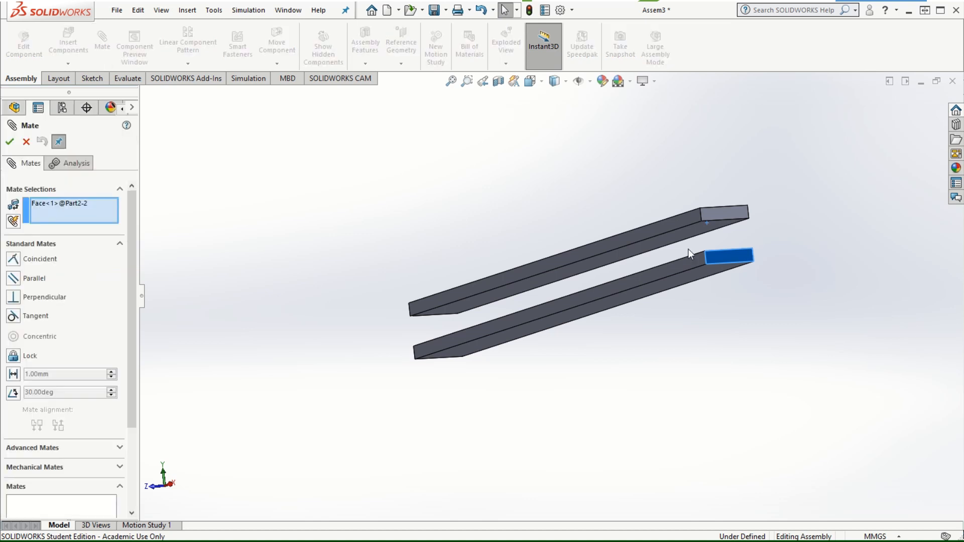
{"action": "left_click", "coordinate": [684, 235]}
{"action": "left_click", "coordinate": [678, 289]}
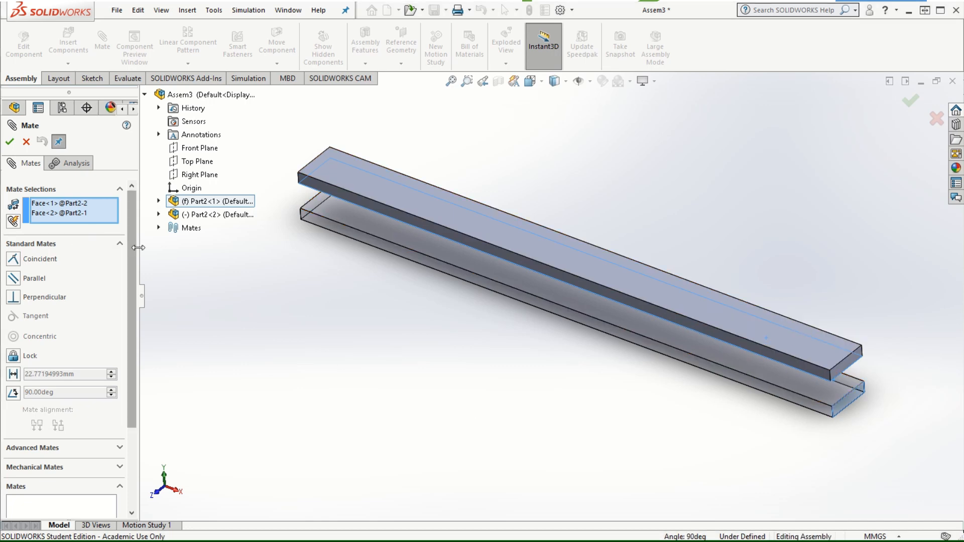
{"action": "left_click", "coordinate": [13, 259]}
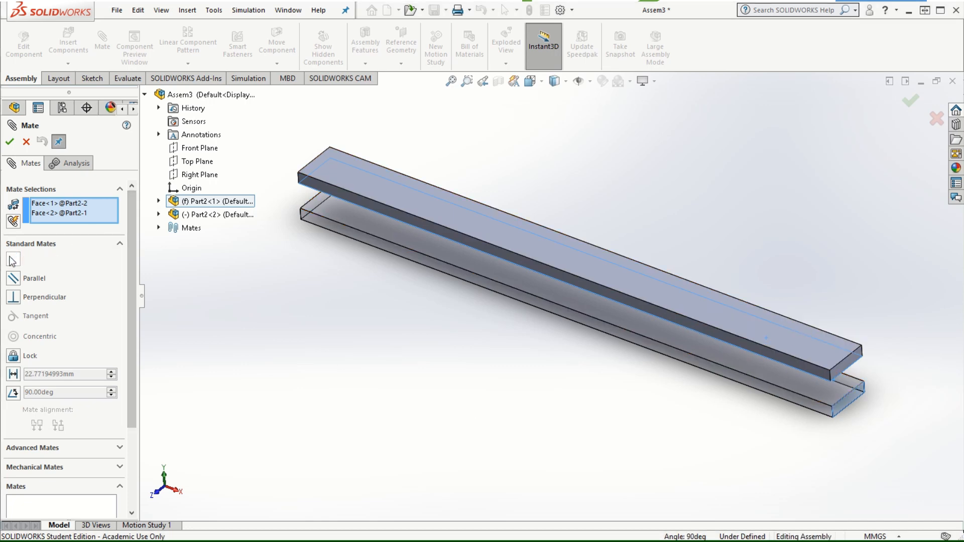
{"action": "left_click", "coordinate": [10, 142]}
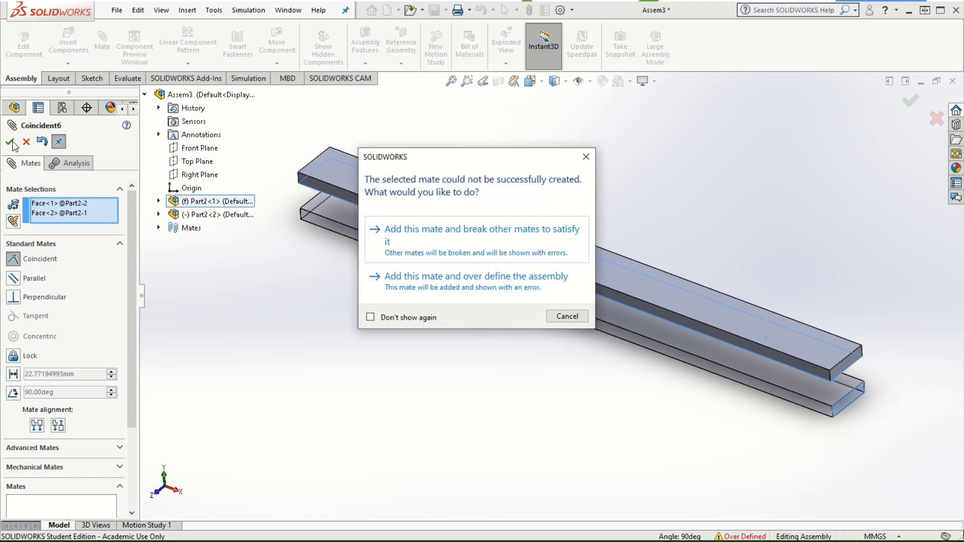
{"action": "left_click", "coordinate": [566, 317]}
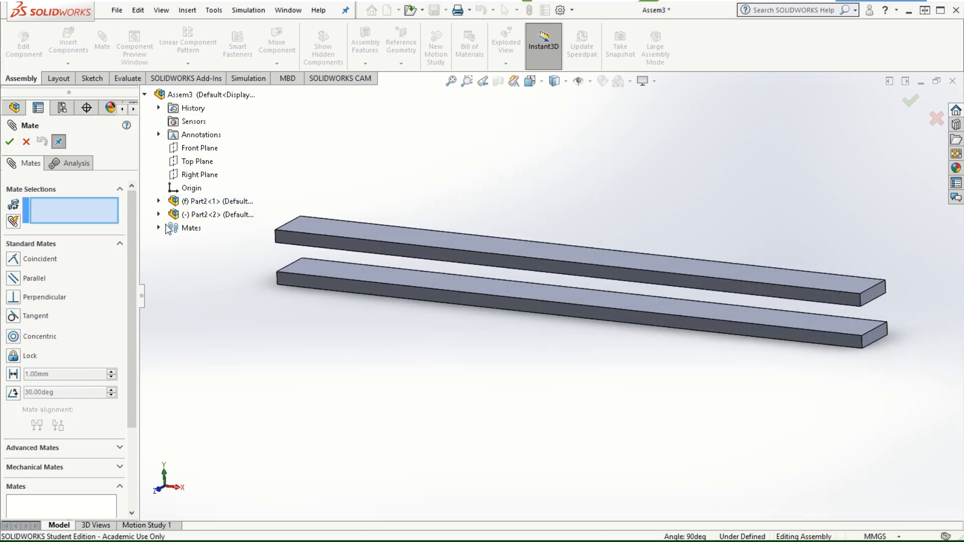
Check which faces the assembly's existing coincident mates use, and leave the Mate command
{"action": "left_click", "coordinate": [159, 228]}
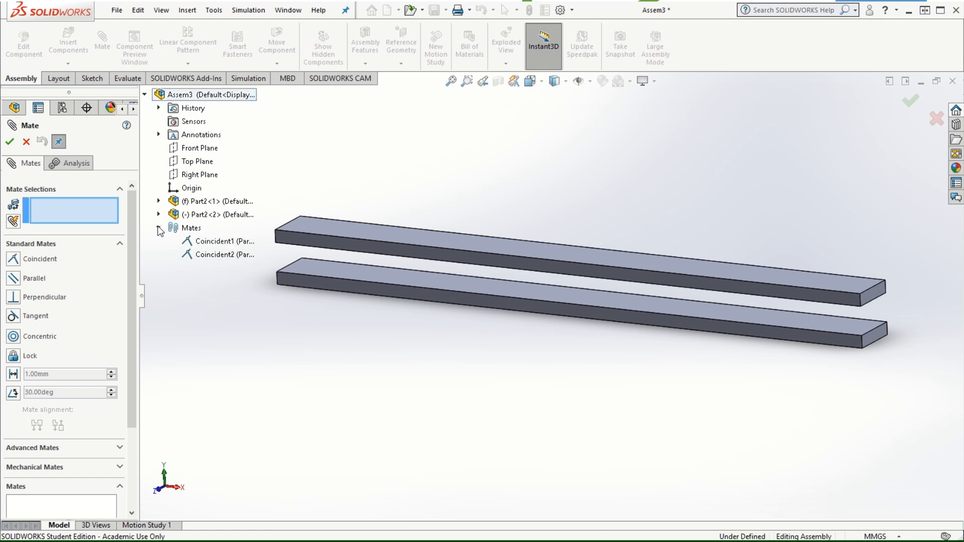
{"action": "left_click", "coordinate": [184, 243]}
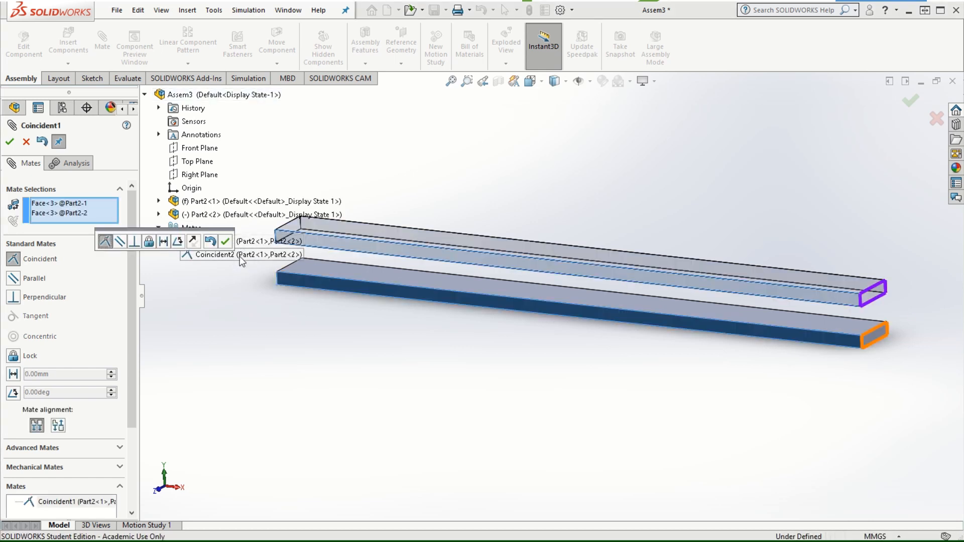
{"action": "left_click", "coordinate": [26, 142]}
{"action": "left_click", "coordinate": [532, 301]}
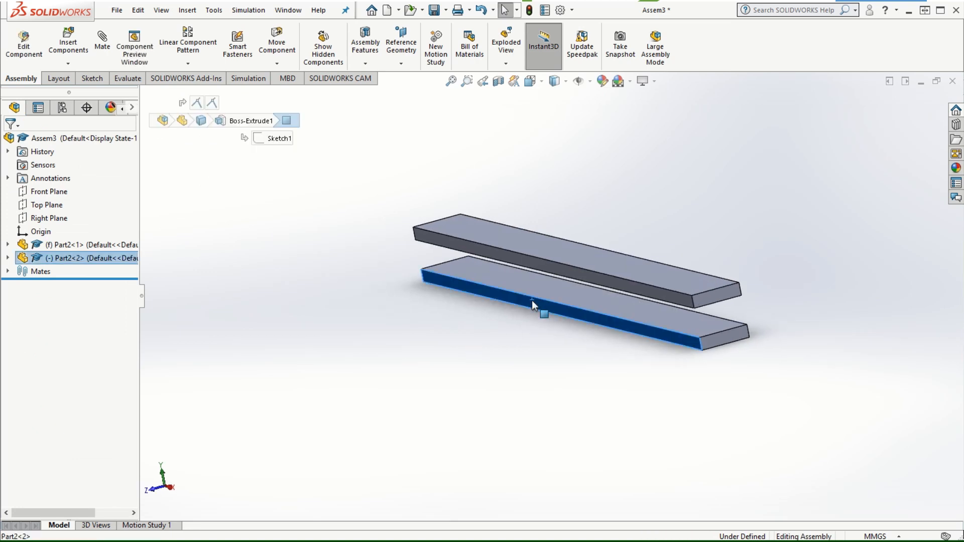
{"action": "middle_click_drag", "start_coordinate": [532, 300], "coordinate": [538, 322]}
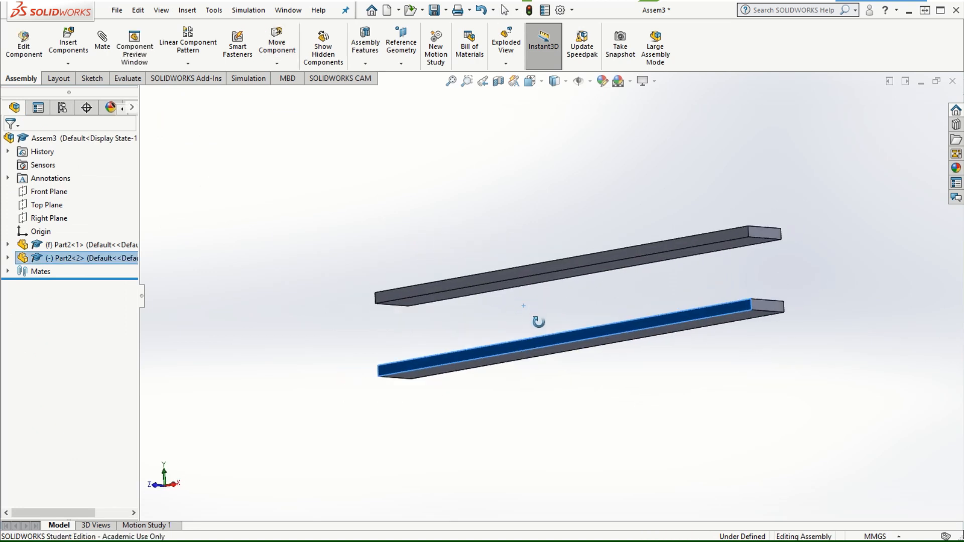
{"action": "left_click", "coordinate": [533, 280]}
{"action": "middle_click_drag", "start_coordinate": [566, 449], "coordinate": [507, 471]}
{"action": "scroll", "coordinate": [464, 300], "scroll_direction": "down", "scroll_amount": 3}
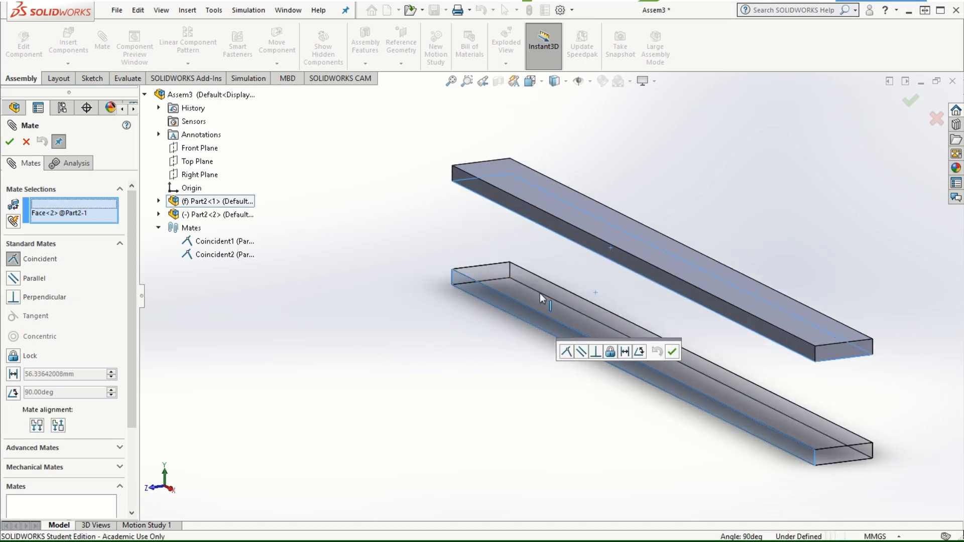
{"action": "middle_click_drag", "start_coordinate": [478, 334], "coordinate": [496, 385]}
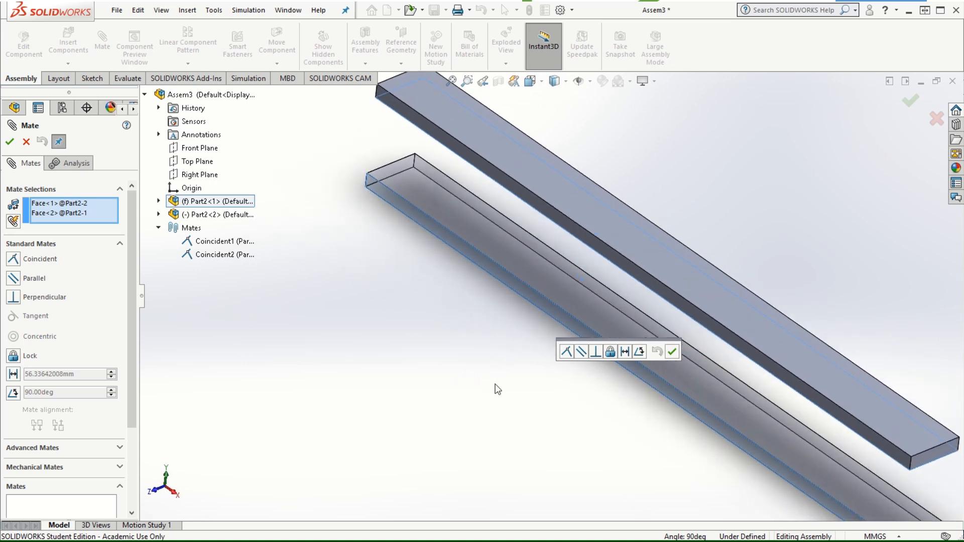
{"action": "right_click", "coordinate": [67, 221]}
{"action": "left_click", "coordinate": [88, 238]}
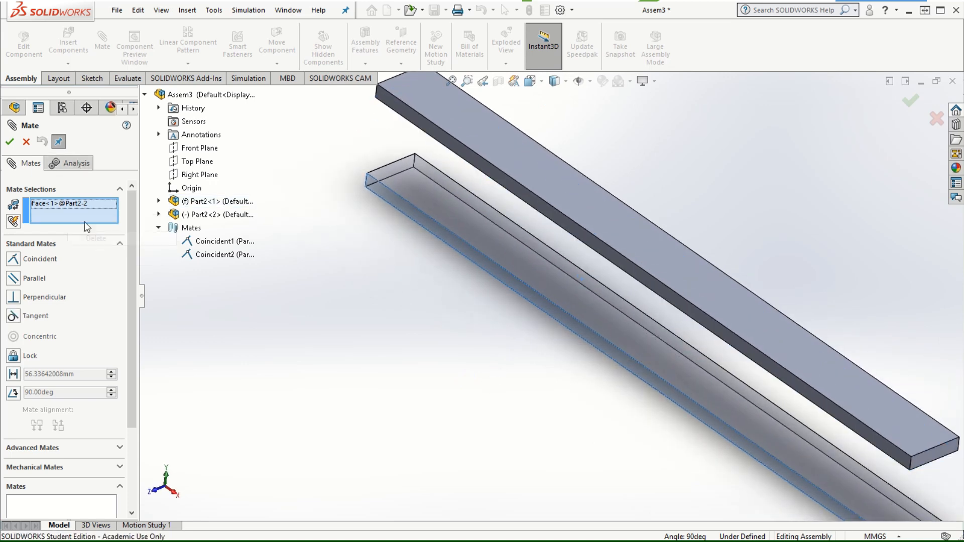
{"action": "right_click", "coordinate": [83, 210]}
{"action": "left_click", "coordinate": [100, 227]}
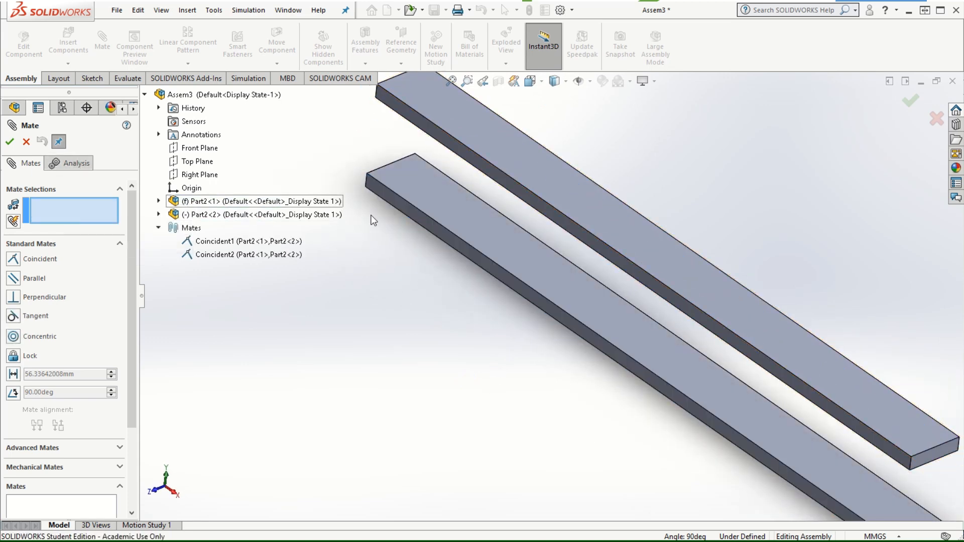
Add a coincident mate between the lower bar's top face and the upper bar's underside, and finish the Mate command
{"action": "left_click", "coordinate": [427, 184]}
{"action": "key", "text": "ctrl+1"}
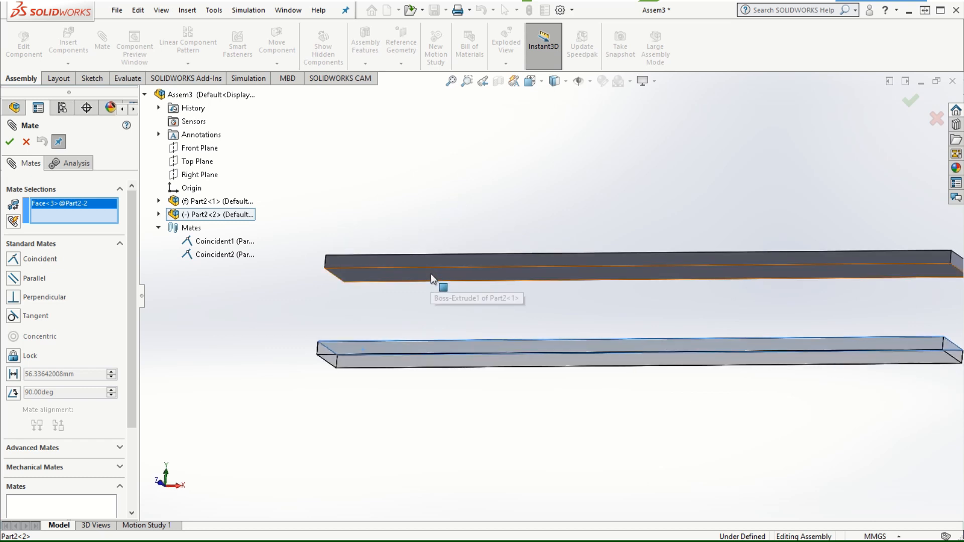
{"action": "left_click", "coordinate": [431, 274]}
{"action": "left_click", "coordinate": [434, 339]}
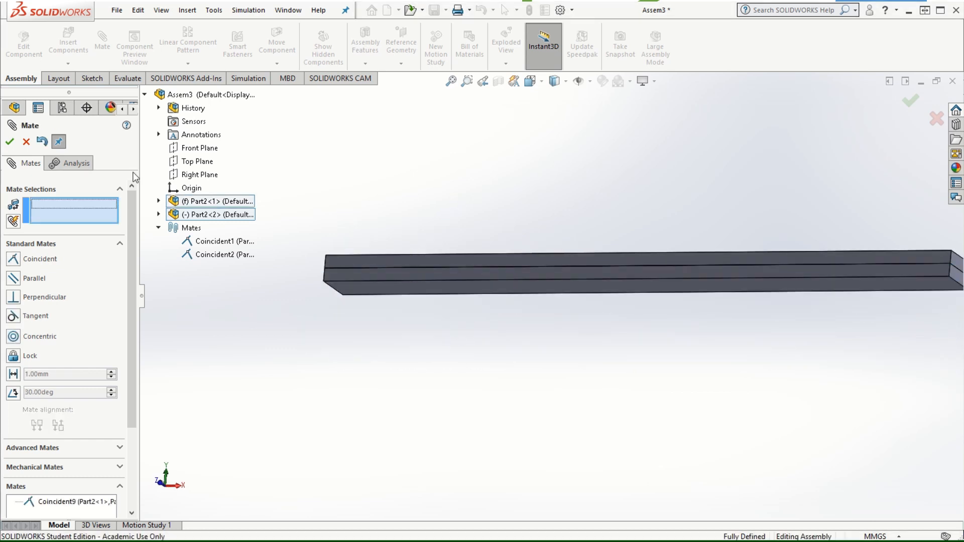
{"action": "left_click", "coordinate": [9, 141]}
Create a static simulation study of the two-bar assembly with the name Static 1
{"action": "middle_click_drag", "start_coordinate": [648, 227], "coordinate": [640, 363]}
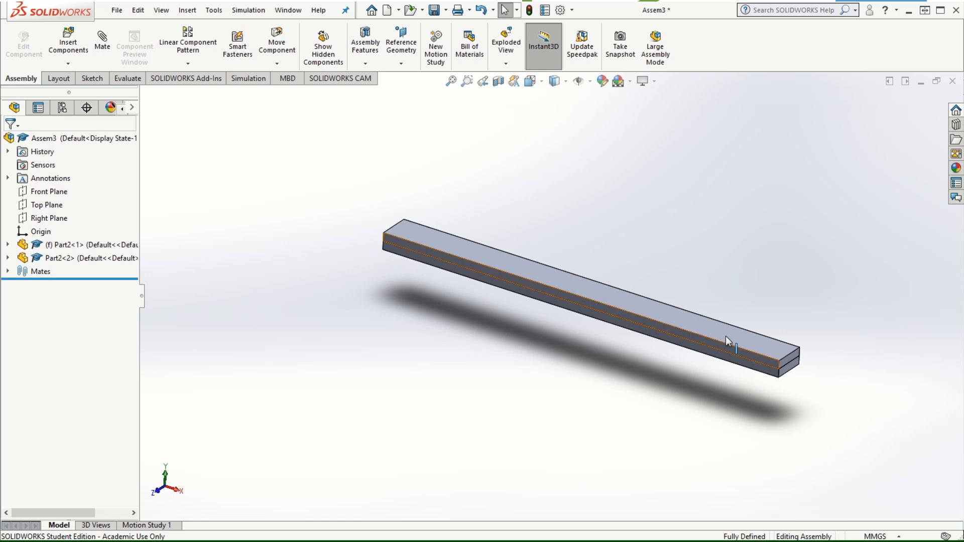
{"action": "scroll", "coordinate": [790, 324], "scroll_direction": "down", "scroll_amount": 1}
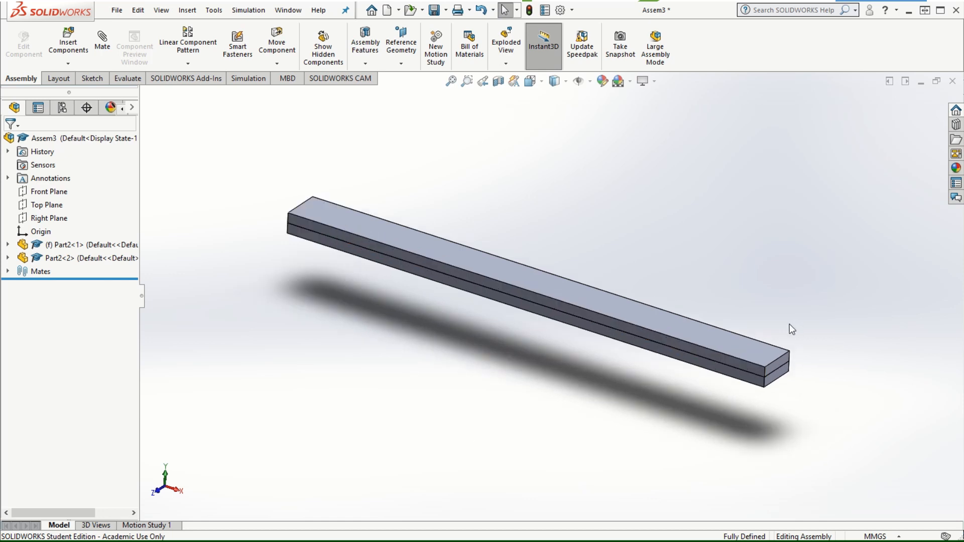
{"action": "left_click", "coordinate": [244, 11]}
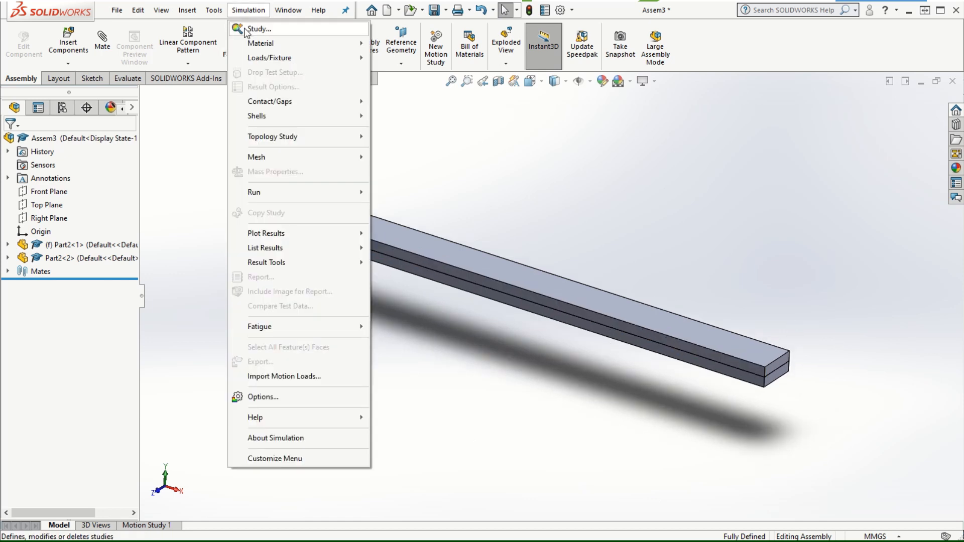
{"action": "left_click", "coordinate": [253, 29]}
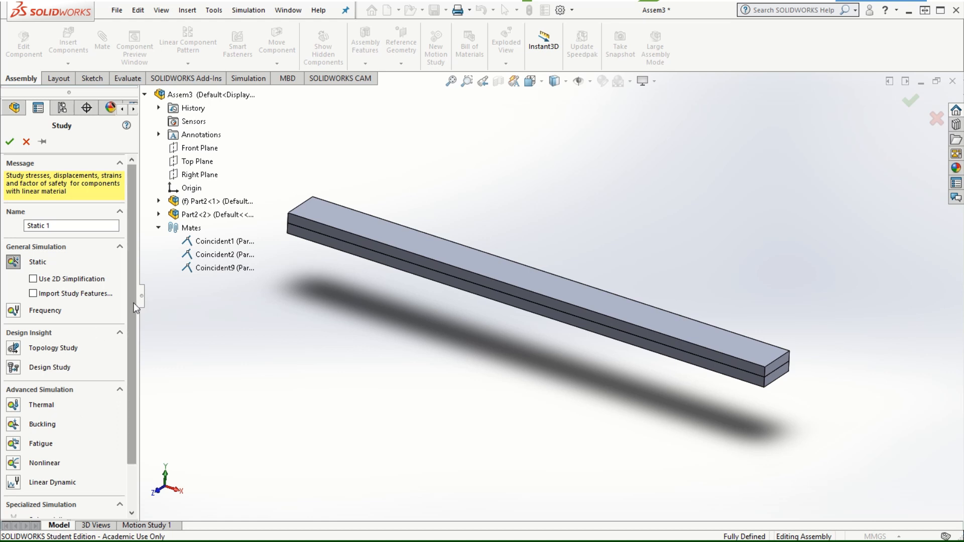
{"action": "mouse_move", "coordinate": [133, 303]}
{"action": "left_mouse_down"}
{"action": "mouse_move", "coordinate": [132, 336]}
{"action": "mouse_move", "coordinate": [129, 306]}
{"action": "left_mouse_up"}
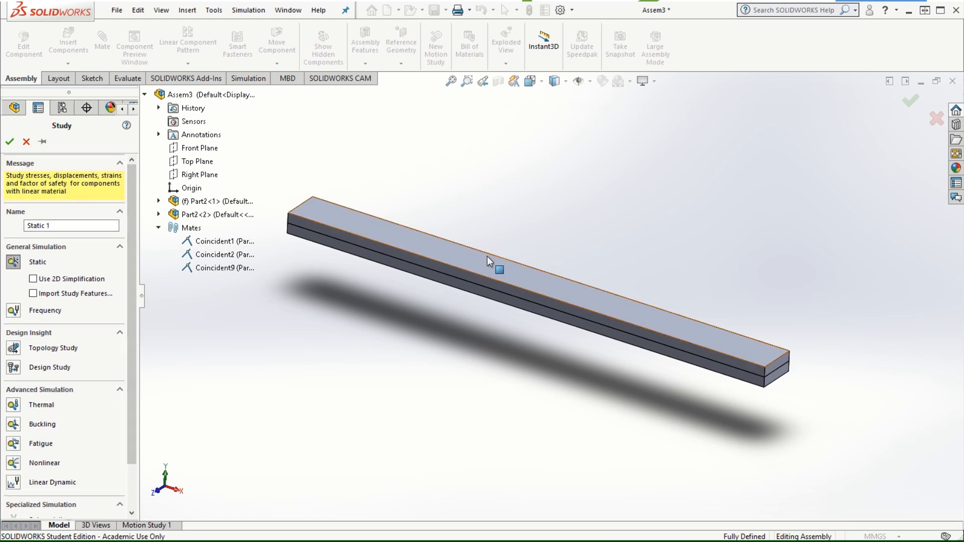
{"action": "scroll", "coordinate": [507, 296], "scroll_direction": "down", "scroll_amount": 1}
{"action": "scroll", "coordinate": [418, 277], "scroll_direction": "up", "scroll_amount": 2}
{"action": "scroll", "coordinate": [409, 264], "scroll_direction": "down", "scroll_amount": 1}
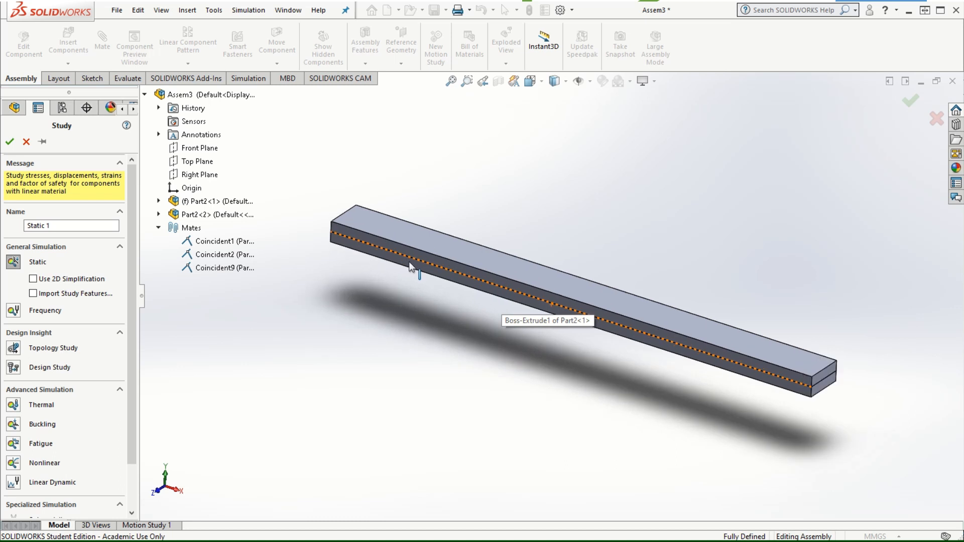
{"action": "middle_click_drag", "start_coordinate": [764, 362], "coordinate": [609, 422]}
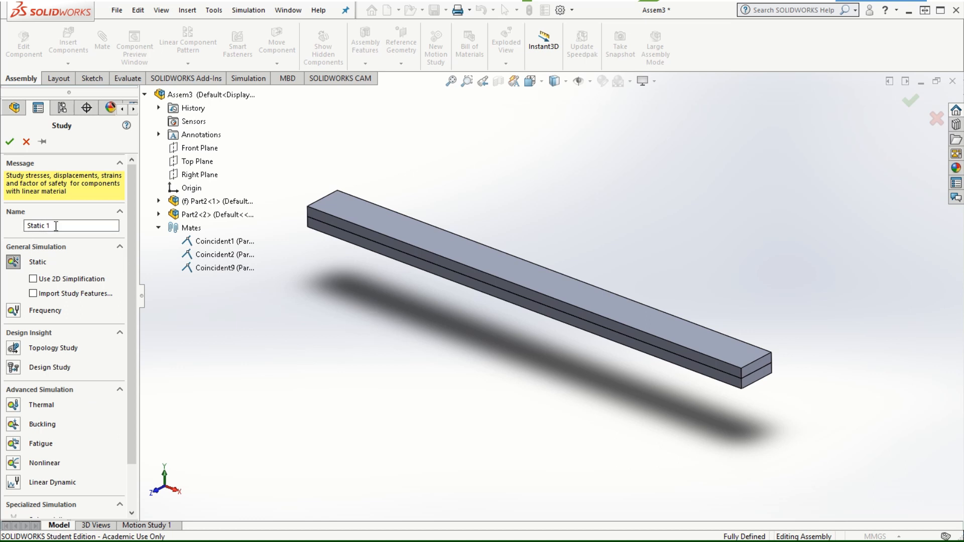
{"action": "left_click", "coordinate": [11, 142]}
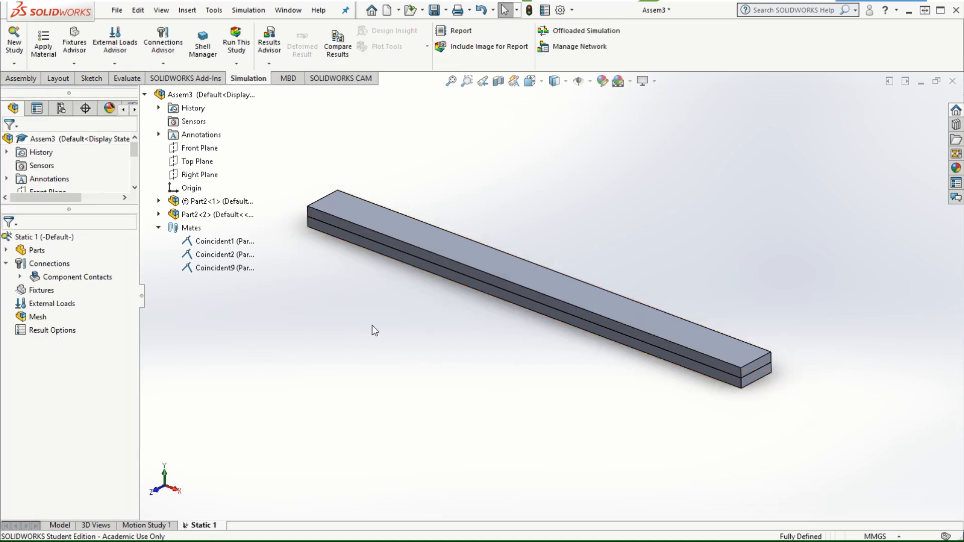
Assign Copper from the copper alloys to the upper bar, Part2-1, in the static study
{"action": "left_click", "coordinate": [6, 251]}
{"action": "right_click", "coordinate": [56, 264]}
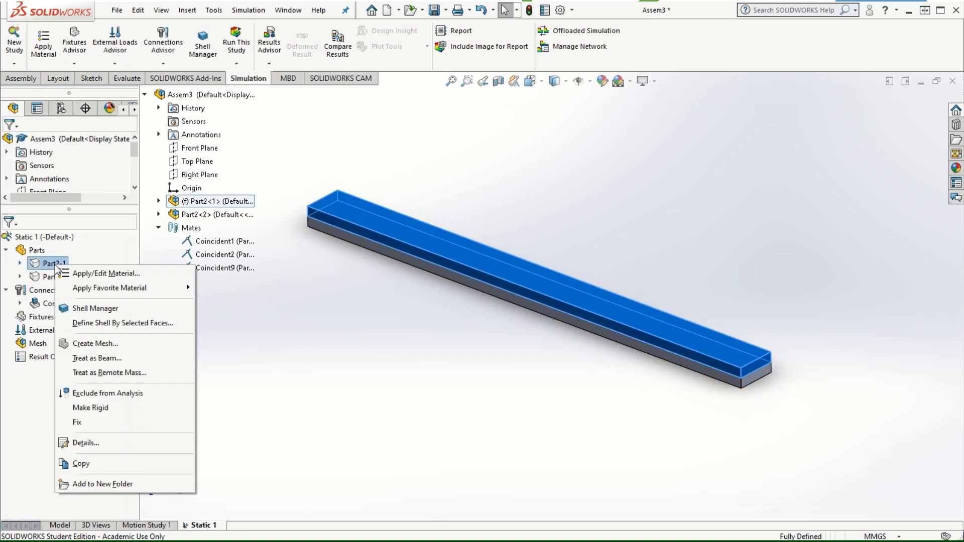
{"action": "left_click", "coordinate": [106, 273]}
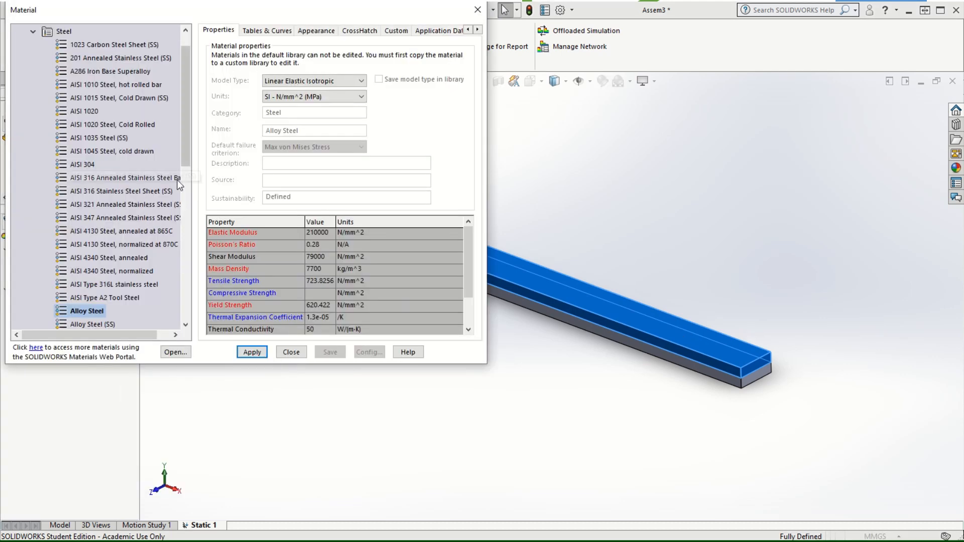
{"action": "left_click", "coordinate": [33, 32]}
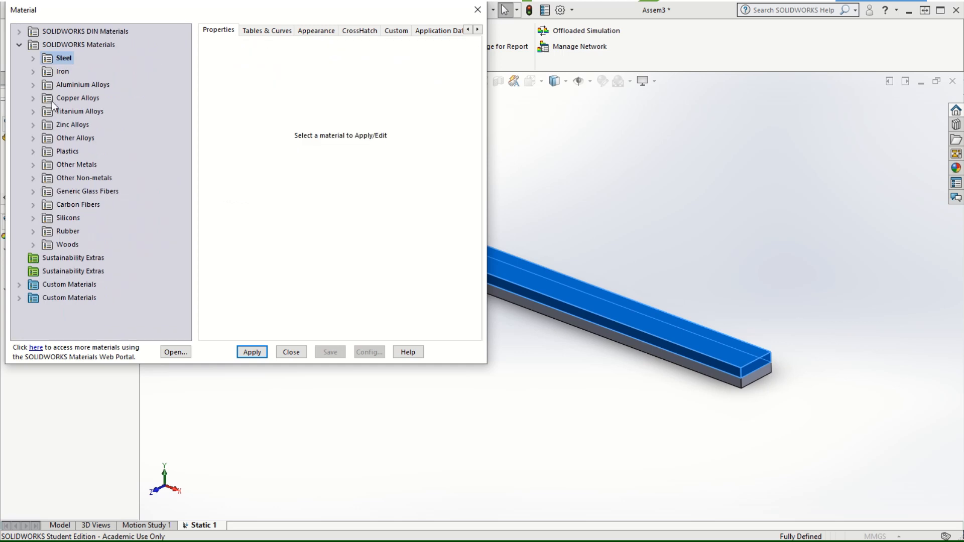
{"action": "left_click", "coordinate": [36, 100]}
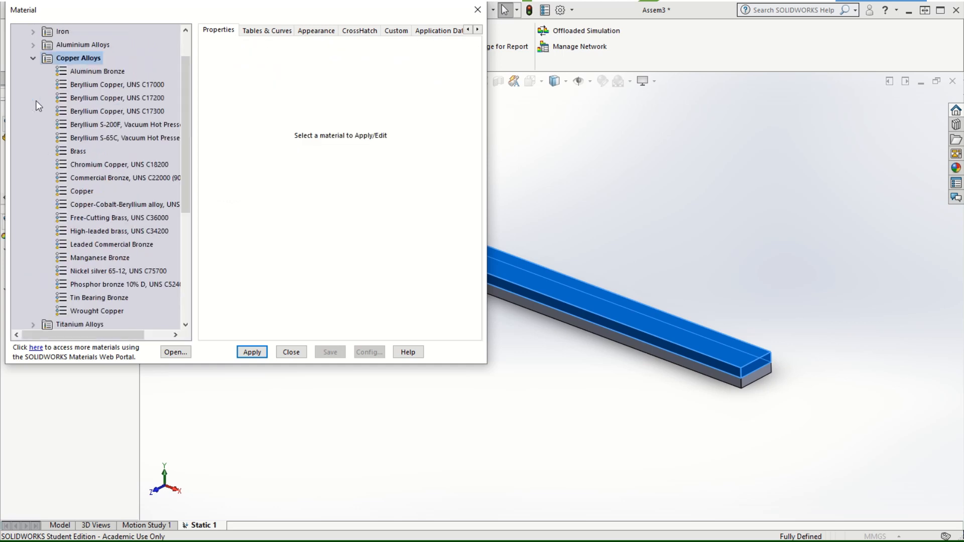
{"action": "left_click", "coordinate": [73, 193]}
{"action": "left_click", "coordinate": [261, 354]}
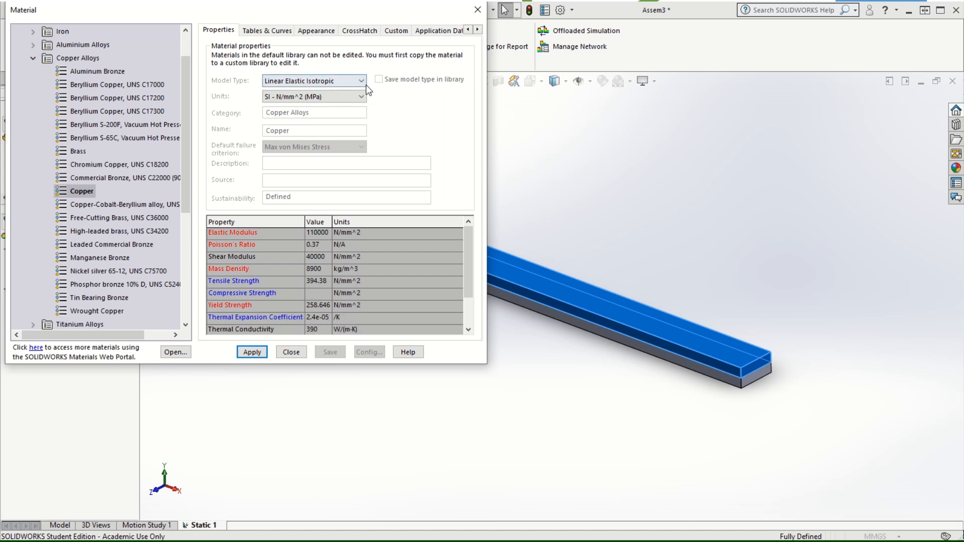
{"action": "left_click", "coordinate": [254, 353]}
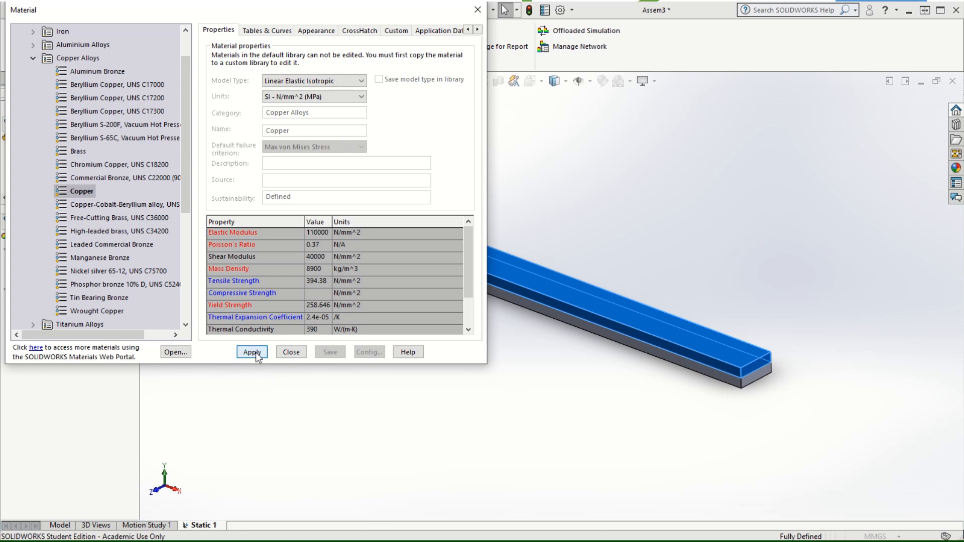
{"action": "left_click", "coordinate": [301, 354]}
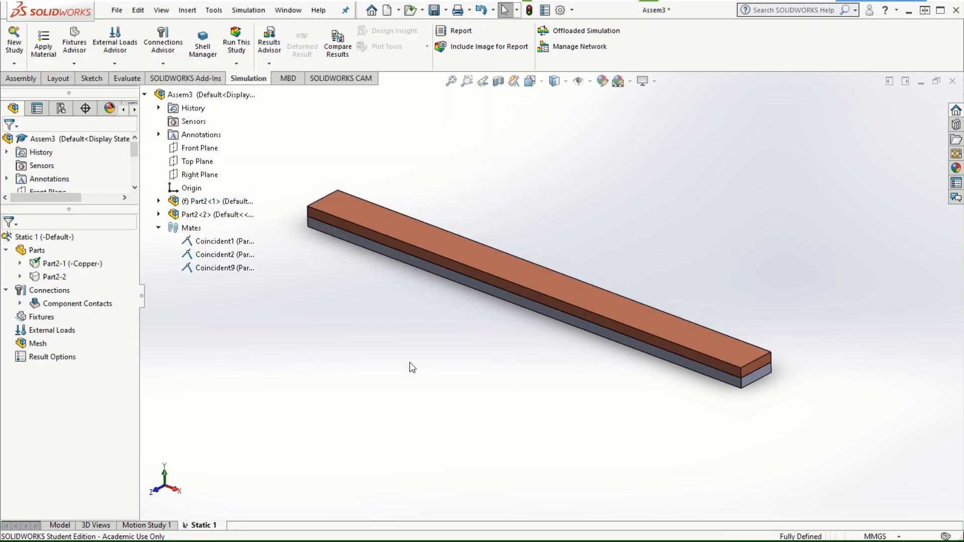
Assign Alloy Steel to the lower bar, Part2-2, in the static study
{"action": "middle_click_drag", "start_coordinate": [526, 335], "coordinate": [462, 291]}
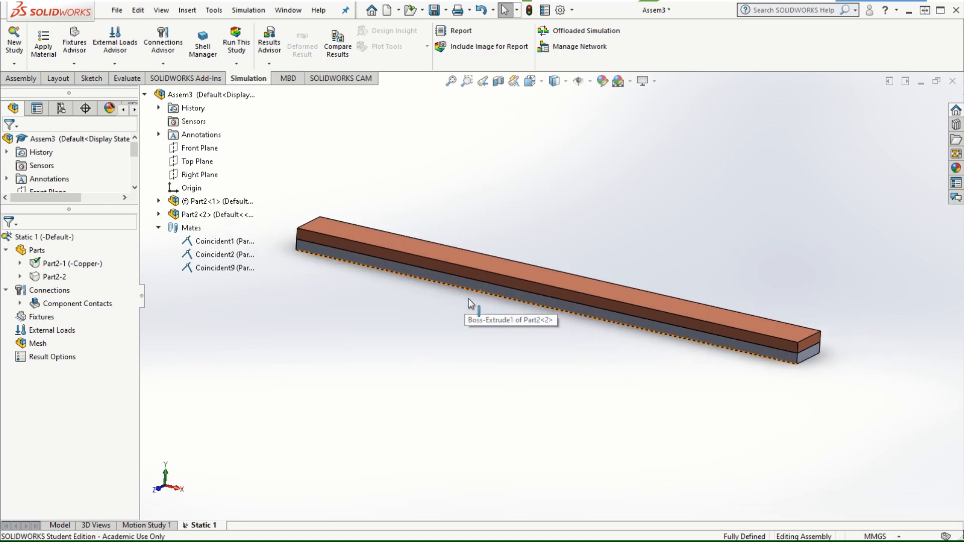
{"action": "right_click", "coordinate": [48, 278]}
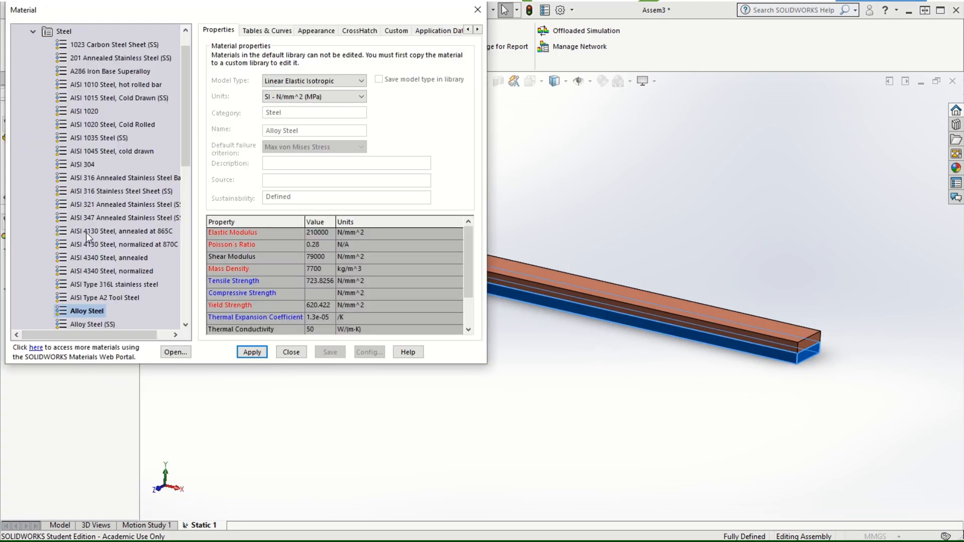
{"action": "left_click", "coordinate": [252, 353]}
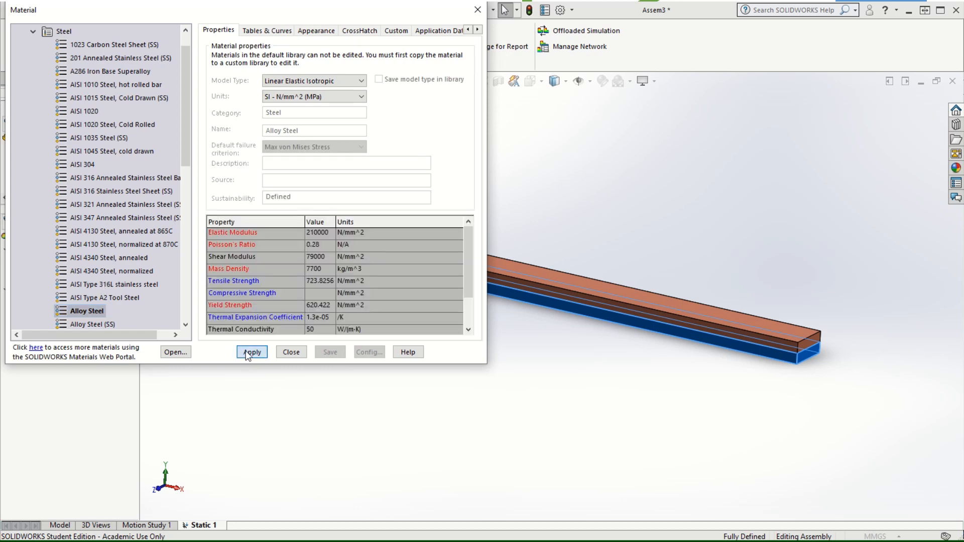
{"action": "left_click", "coordinate": [295, 353]}
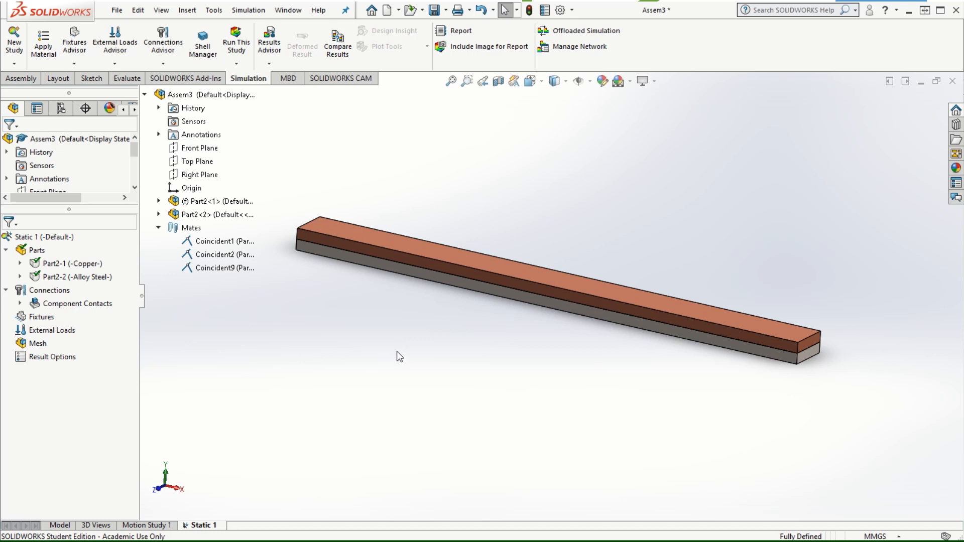
Add a Fixed Geometry fixture to the end faces of both bars at the same end of the stack
{"action": "scroll", "coordinate": [396, 295], "scroll_direction": "down", "scroll_amount": 1}
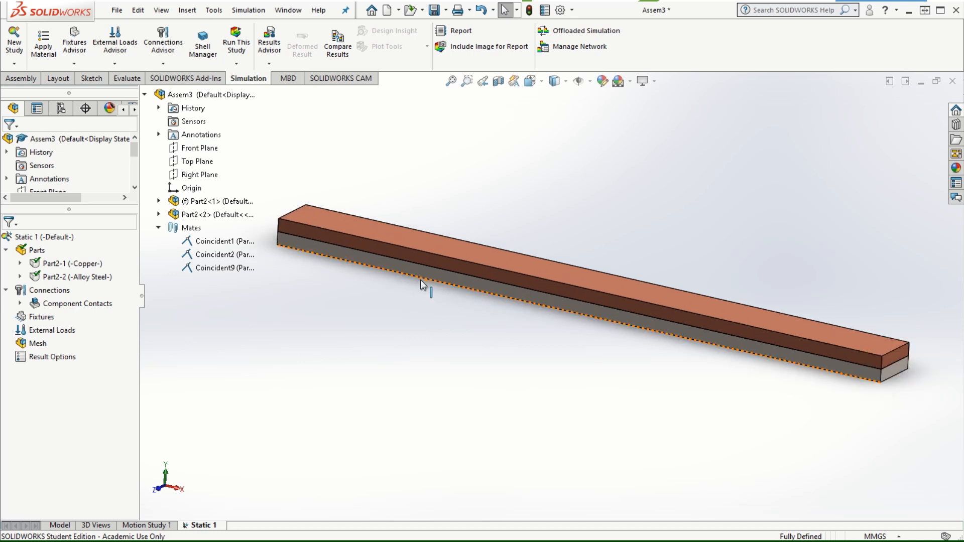
{"action": "scroll", "coordinate": [428, 284], "scroll_direction": "up", "scroll_amount": 1}
{"action": "right_click", "coordinate": [38, 320]}
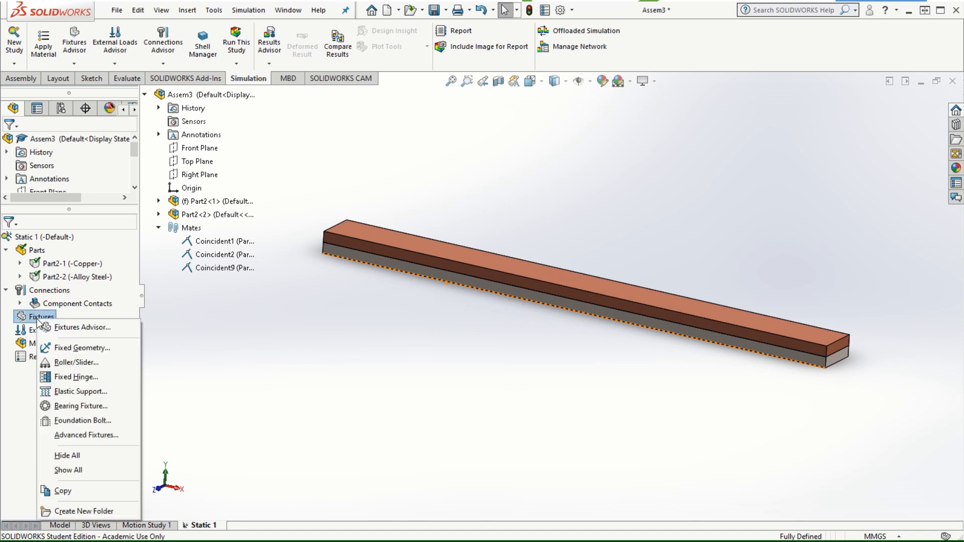
{"action": "left_click", "coordinate": [55, 347]}
{"action": "middle_click_drag", "start_coordinate": [394, 272], "coordinate": [438, 310]}
{"action": "scroll", "coordinate": [438, 312], "scroll_direction": "down", "scroll_amount": 4}
{"action": "left_click", "coordinate": [460, 271]}
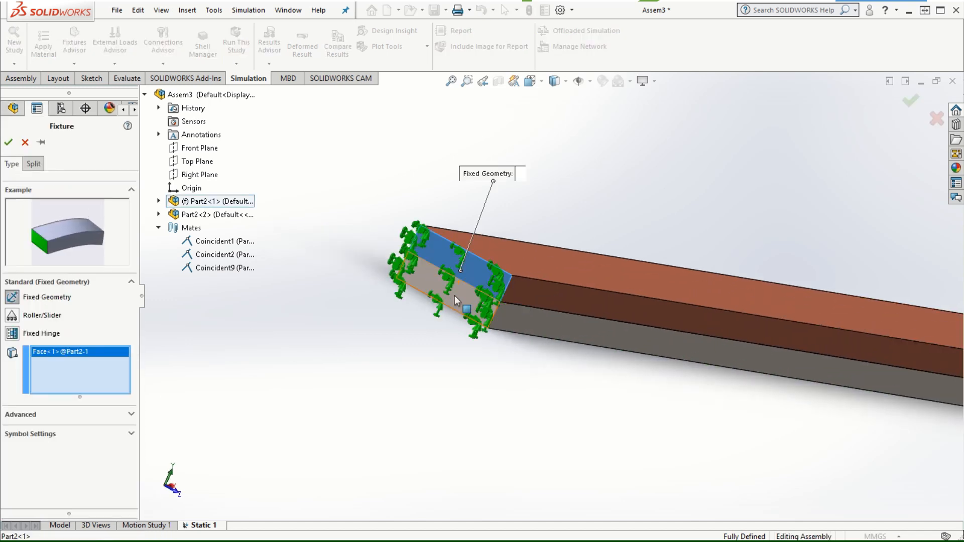
{"action": "left_click", "coordinate": [454, 296]}
{"action": "scroll", "coordinate": [484, 399], "scroll_direction": "up", "scroll_amount": 6}
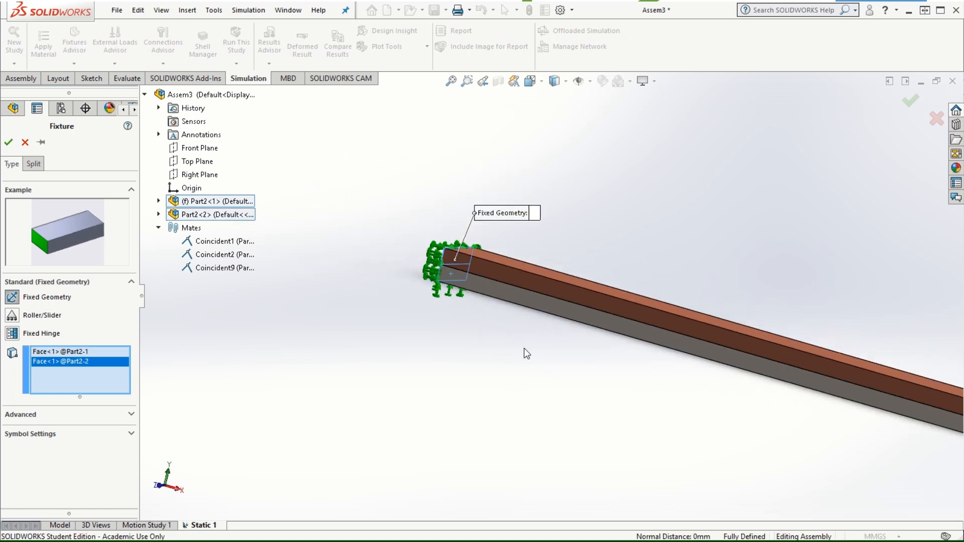
{"action": "left_click", "coordinate": [8, 142]}
Apply a temperature load of 300 degrees Celsius to both bars, Part2-1 and Part2-2
{"action": "scroll", "coordinate": [443, 311], "scroll_direction": "up", "scroll_amount": 3}
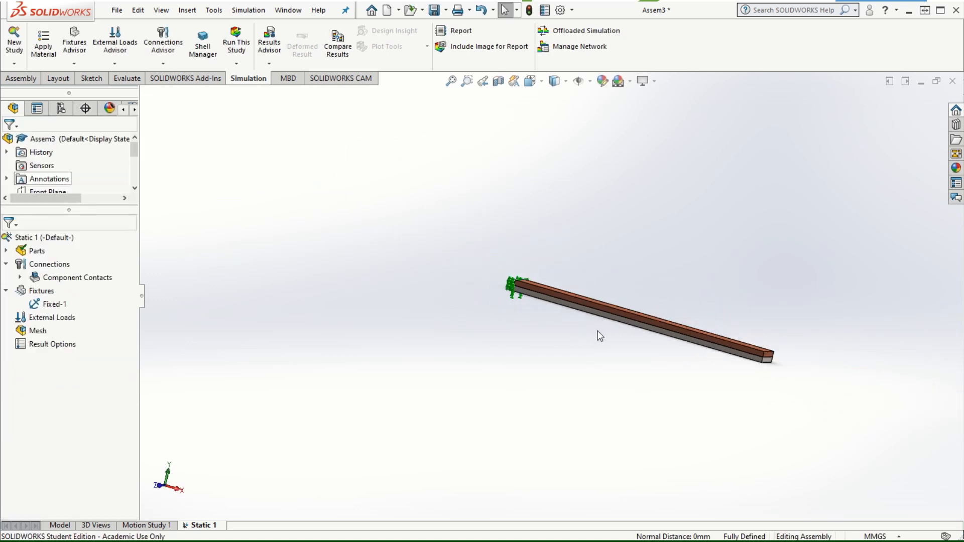
{"action": "scroll", "coordinate": [673, 341], "scroll_direction": "down", "scroll_amount": 2}
{"action": "scroll", "coordinate": [767, 363], "scroll_direction": "down", "scroll_amount": 3}
{"action": "middle_click_drag", "start_coordinate": [476, 340], "coordinate": [453, 345]}
{"action": "scroll", "coordinate": [468, 339], "scroll_direction": "up", "scroll_amount": 4}
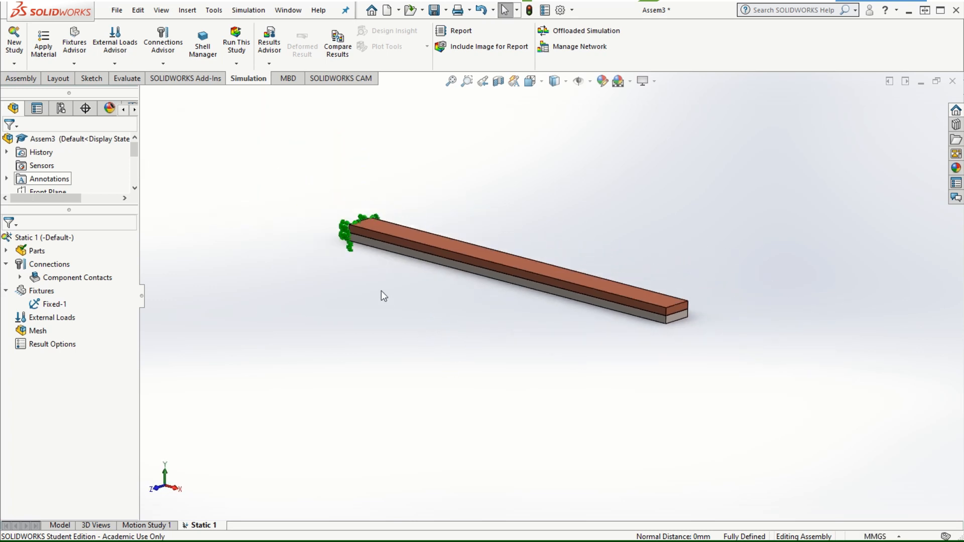
{"action": "scroll", "coordinate": [381, 291], "scroll_direction": "down", "scroll_amount": 2}
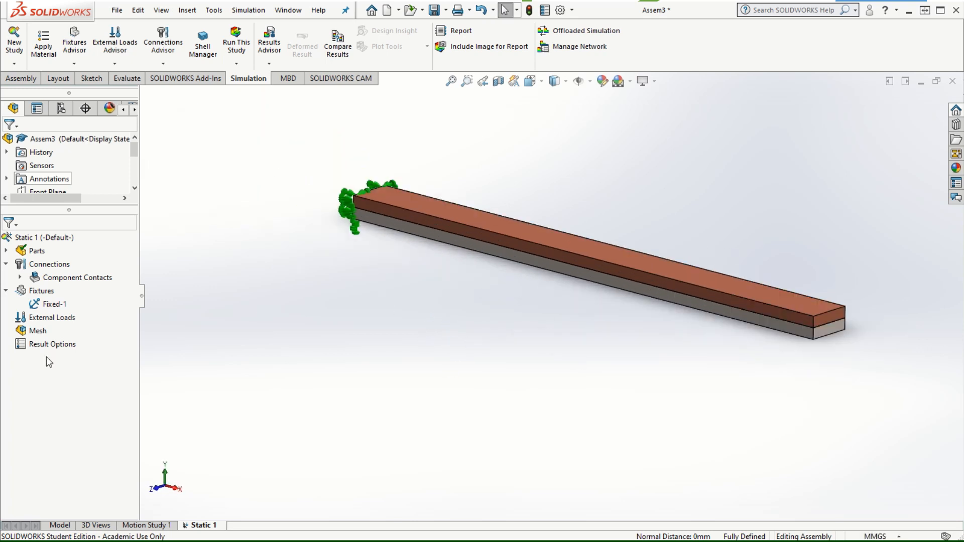
{"action": "right_click", "coordinate": [61, 323]}
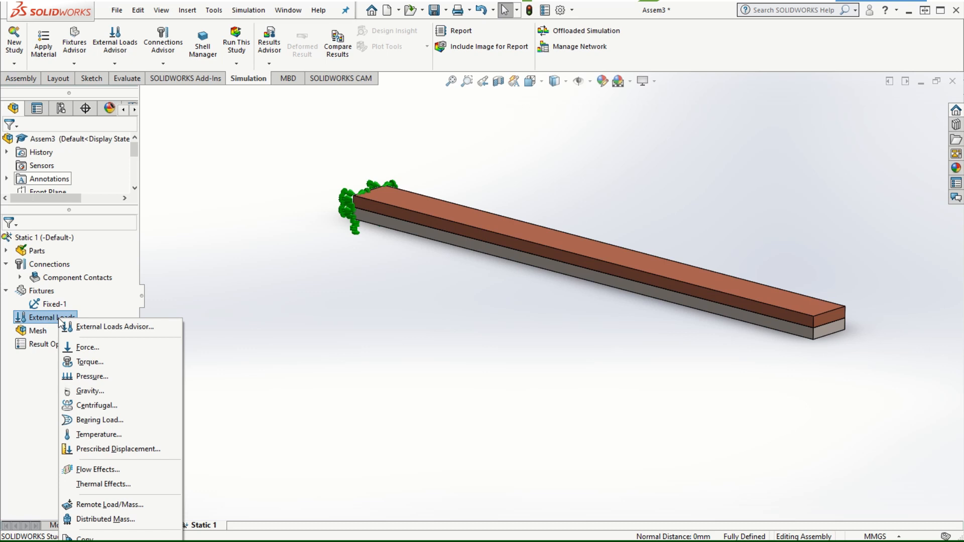
{"action": "left_click", "coordinate": [99, 435]}
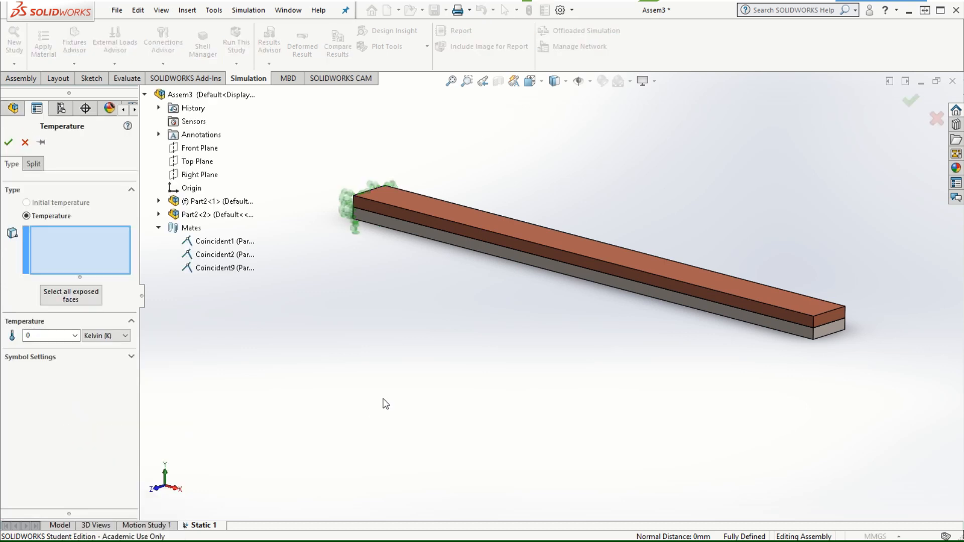
{"action": "left_click", "coordinate": [203, 201]}
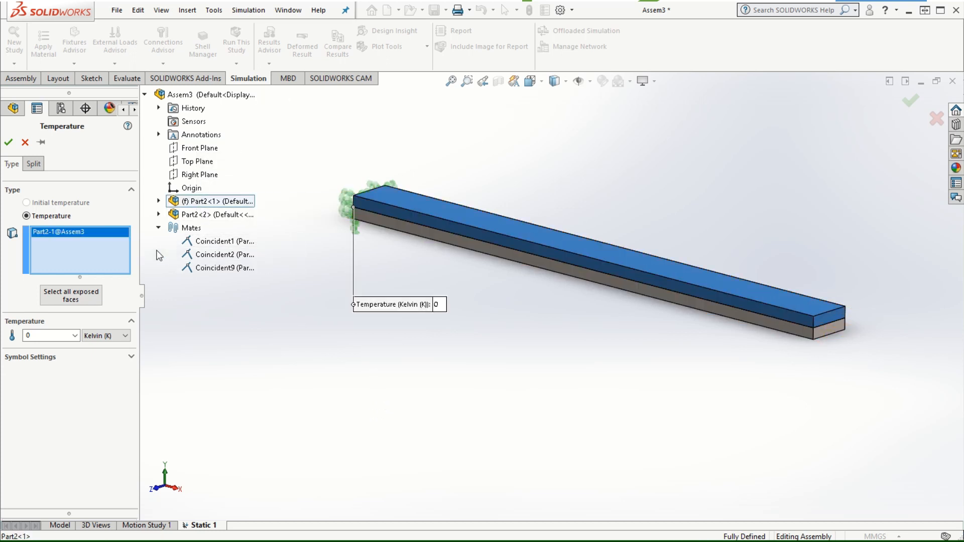
{"action": "left_click", "coordinate": [201, 215]}
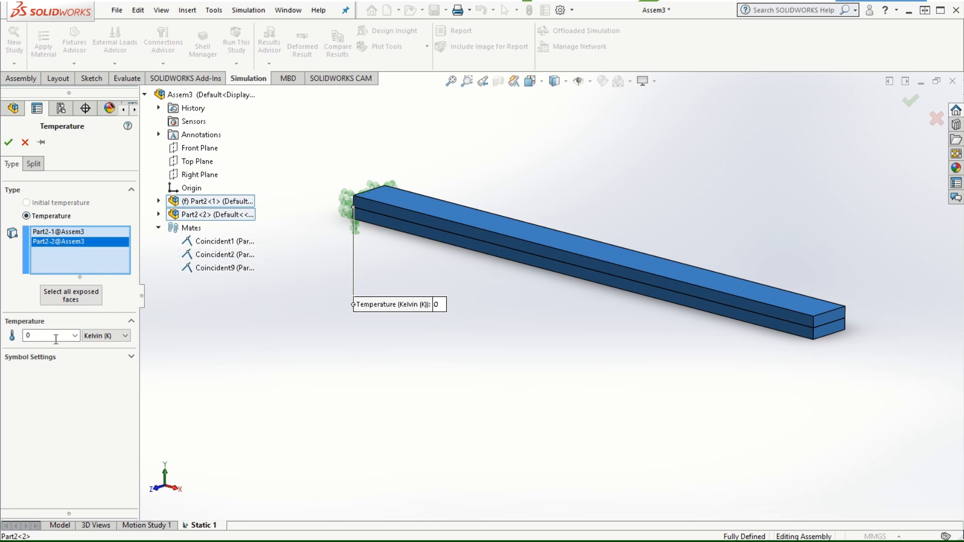
{"action": "left_click", "coordinate": [104, 336]}
{"action": "left_click", "coordinate": [99, 360]}
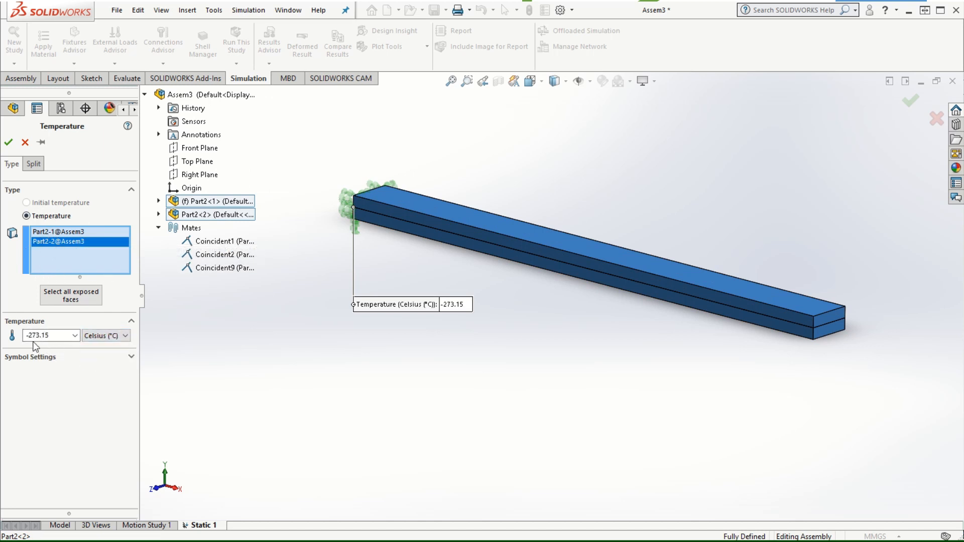
{"action": "left_click_drag", "start_coordinate": [53, 335], "coordinate": [22, 340]}
{"action": "type", "text": "300"}
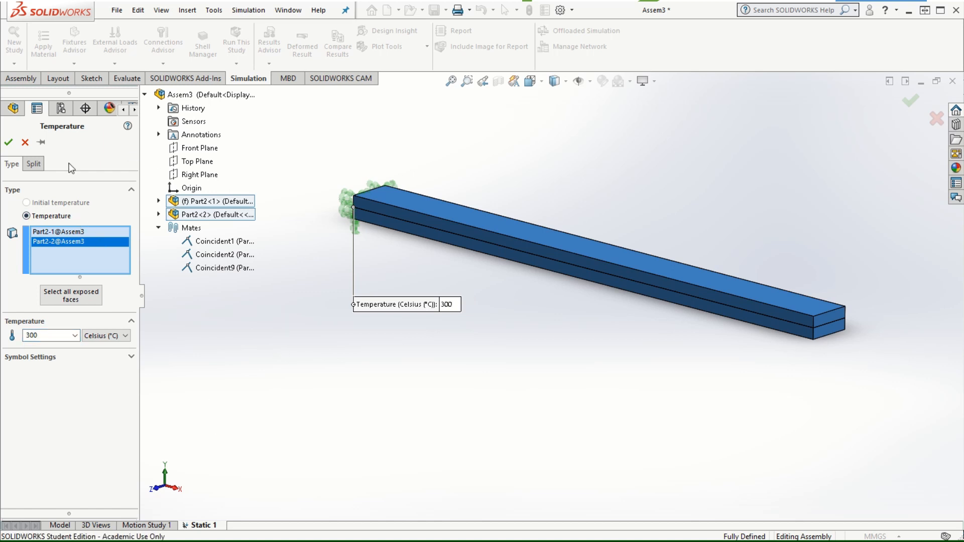
{"action": "left_click", "coordinate": [9, 143]}
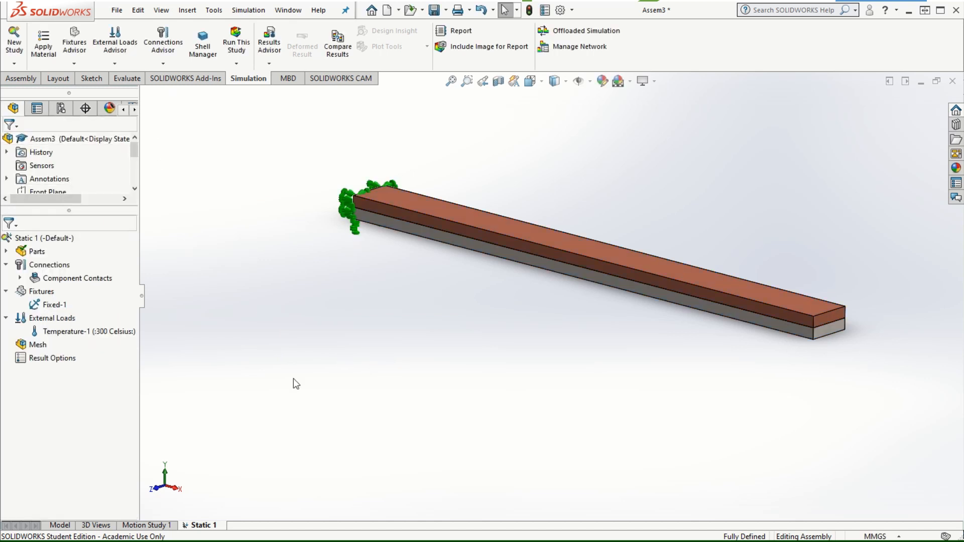
Set the static study's reference temperature at zero strain to 20 degrees Celsius in its flow/thermal effects properties
{"action": "right_click", "coordinate": [54, 240]}
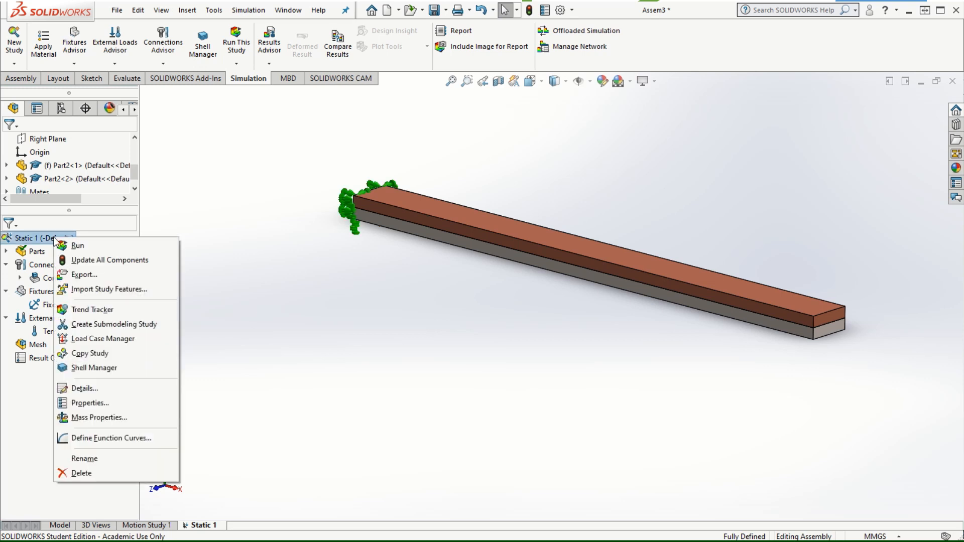
{"action": "left_click", "coordinate": [111, 403]}
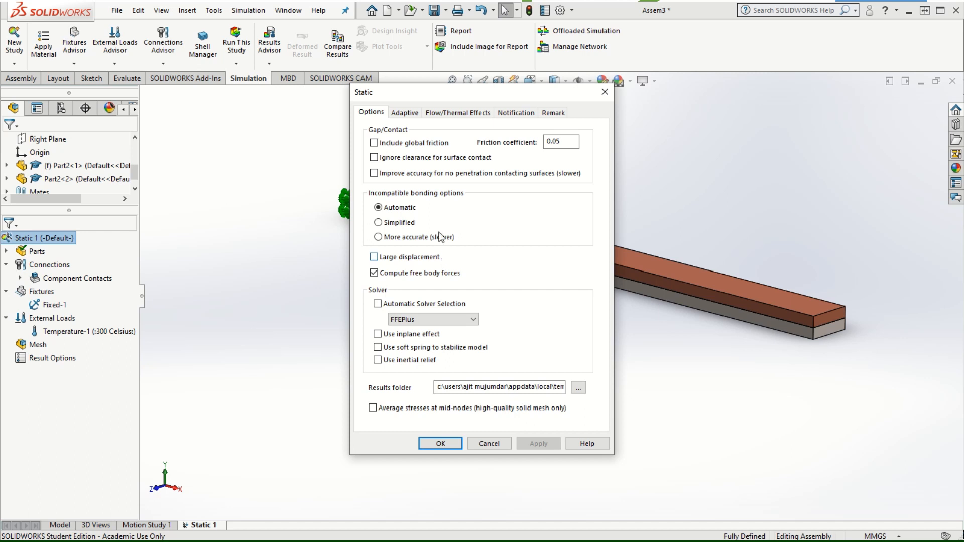
{"action": "left_click", "coordinate": [461, 114]}
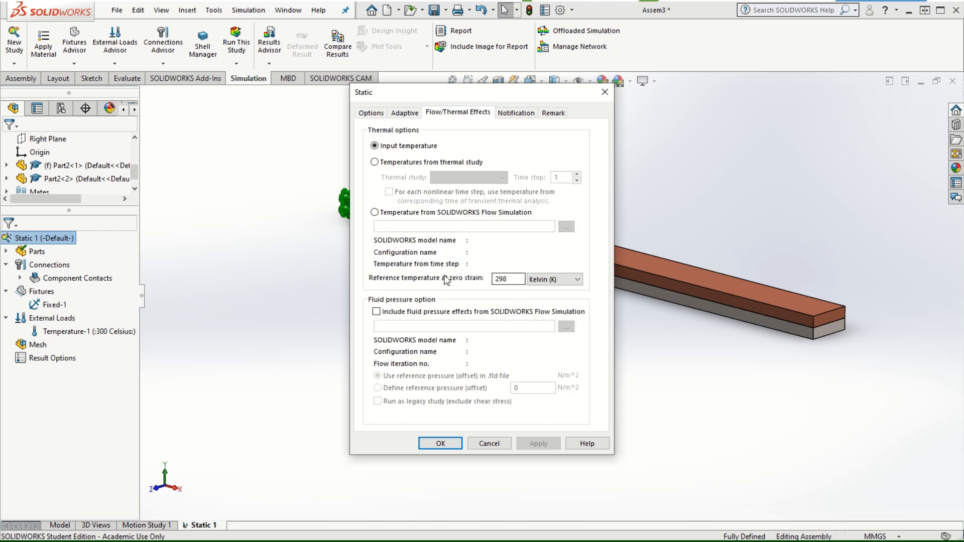
{"action": "left_click", "coordinate": [555, 279]}
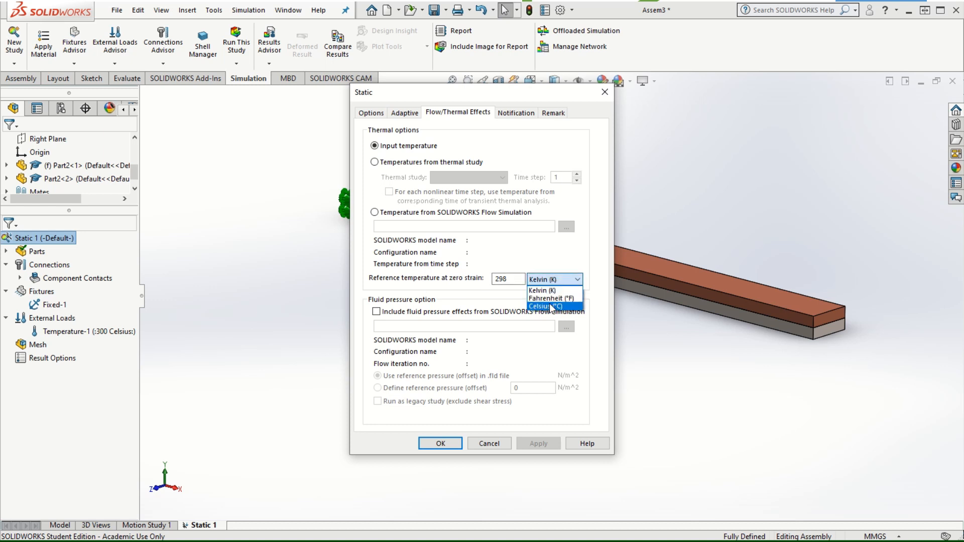
{"action": "left_click", "coordinate": [546, 307]}
{"action": "double_click", "coordinate": [504, 279]}
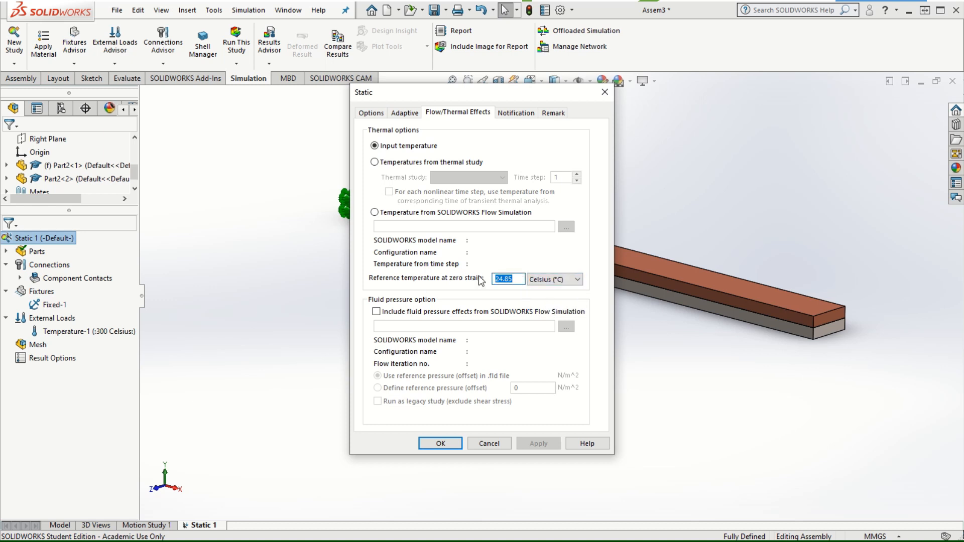
{"action": "type", "text": "20"}
{"action": "left_click", "coordinate": [440, 444]}
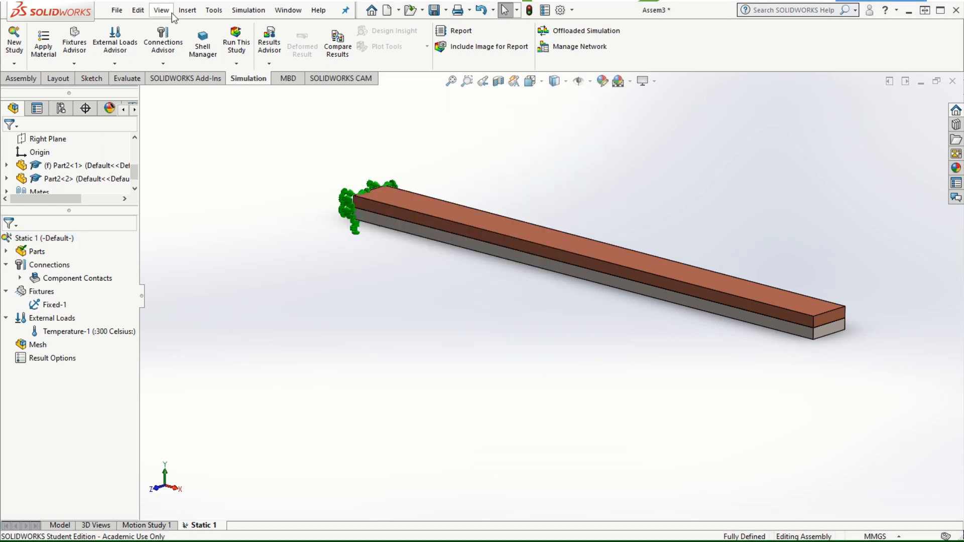
Run the static study, choosing to solve it with the Large Displacement option
{"action": "left_click", "coordinate": [236, 43]}
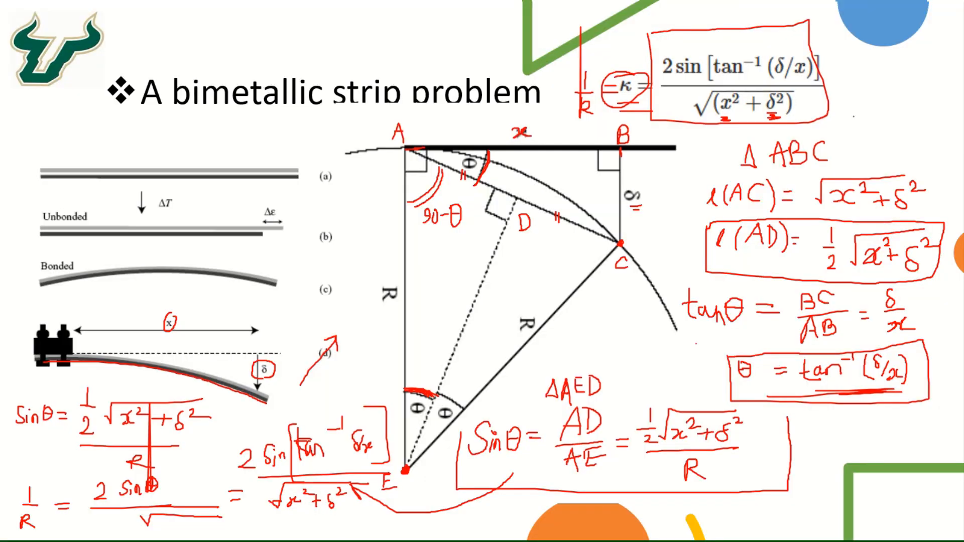
{"action": "left_click_drag", "start_coordinate": [0, 193], "coordinate": [409, 171]}
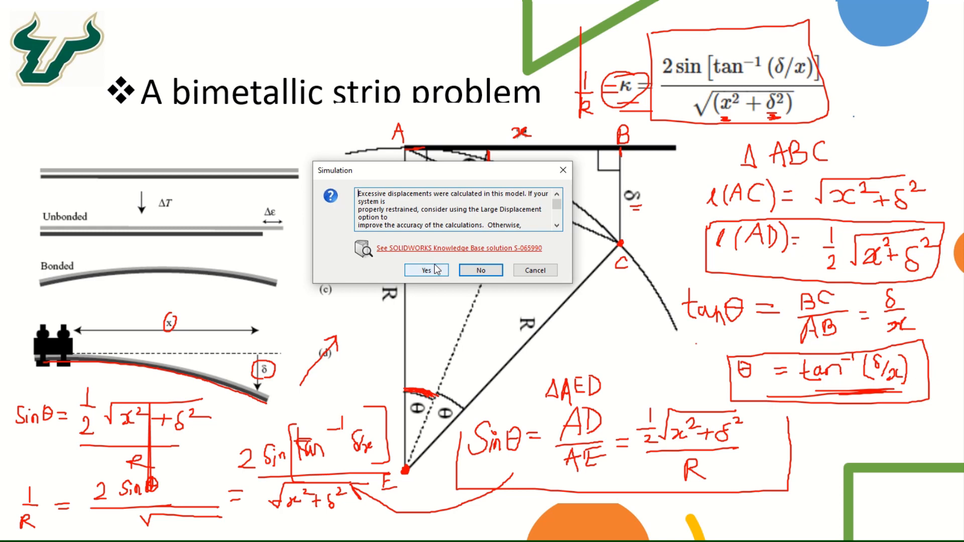
{"action": "left_click", "coordinate": [557, 225]}
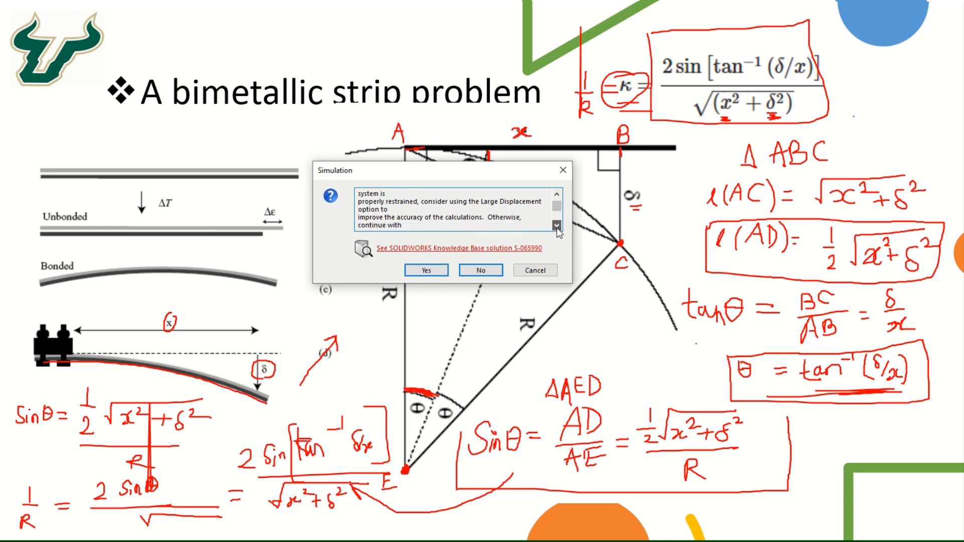
{"action": "left_click", "coordinate": [426, 270]}
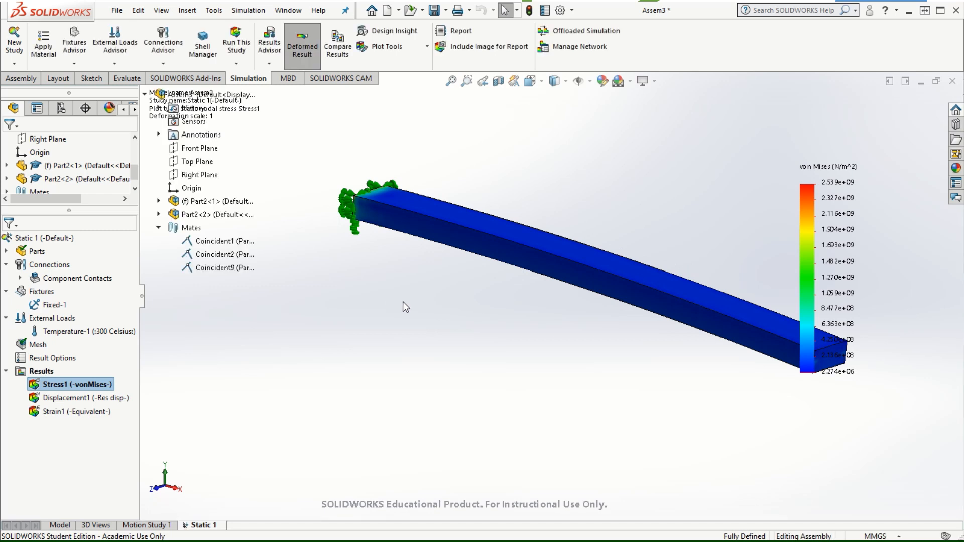
Display the resultant displacement plot of the two bars and inspect the maximum URES value on its legend
{"action": "double_click", "coordinate": [98, 401]}
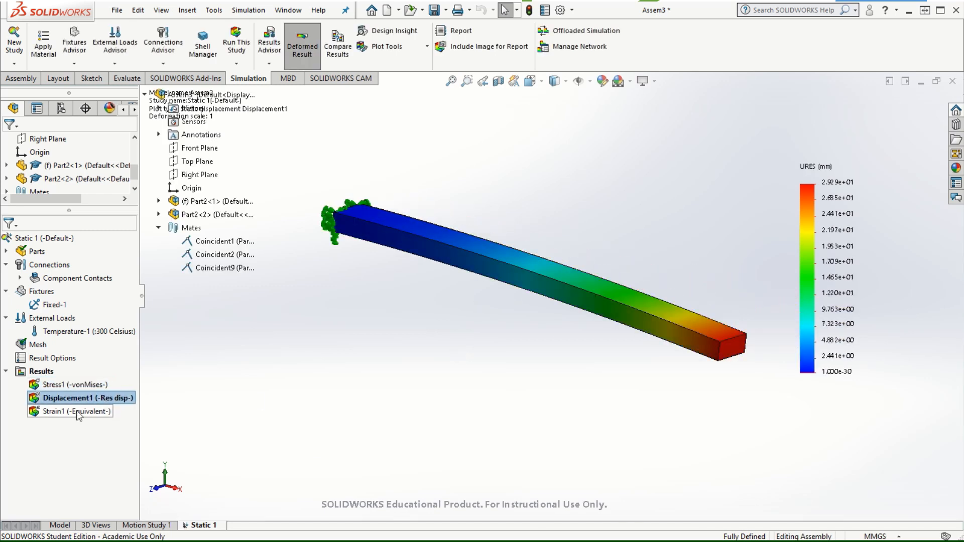
{"action": "middle_click_drag", "start_coordinate": [517, 412], "coordinate": [546, 282]}
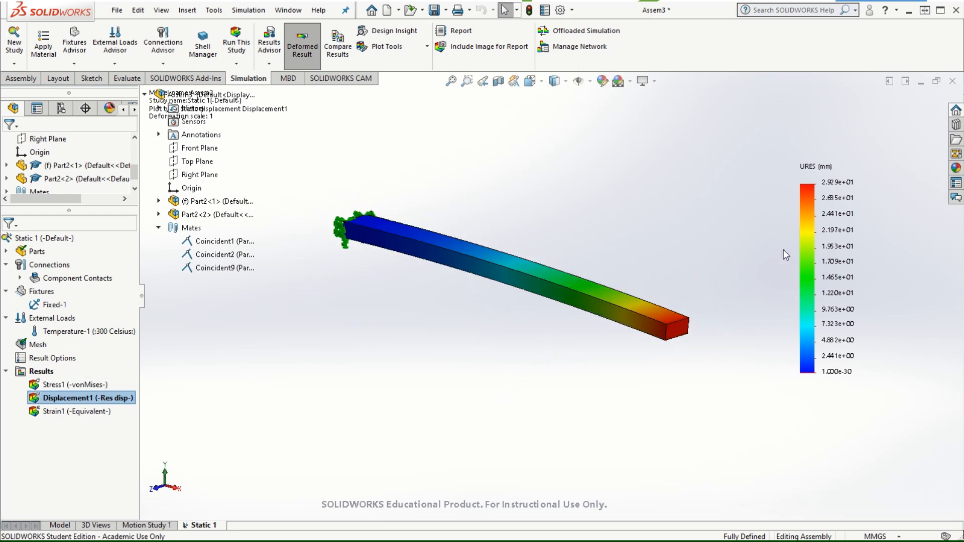
{"action": "double_click", "coordinate": [833, 183]}
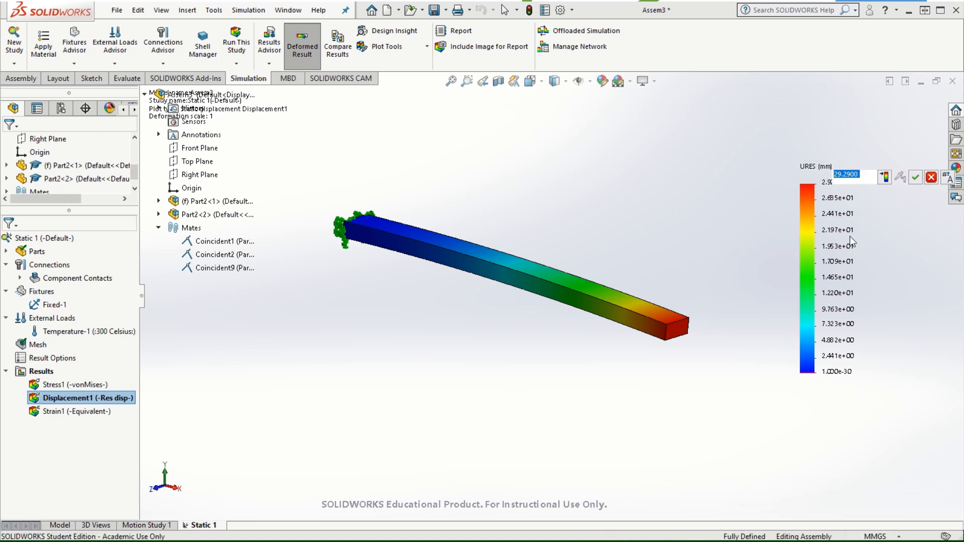
{"action": "left_click", "coordinate": [873, 258]}
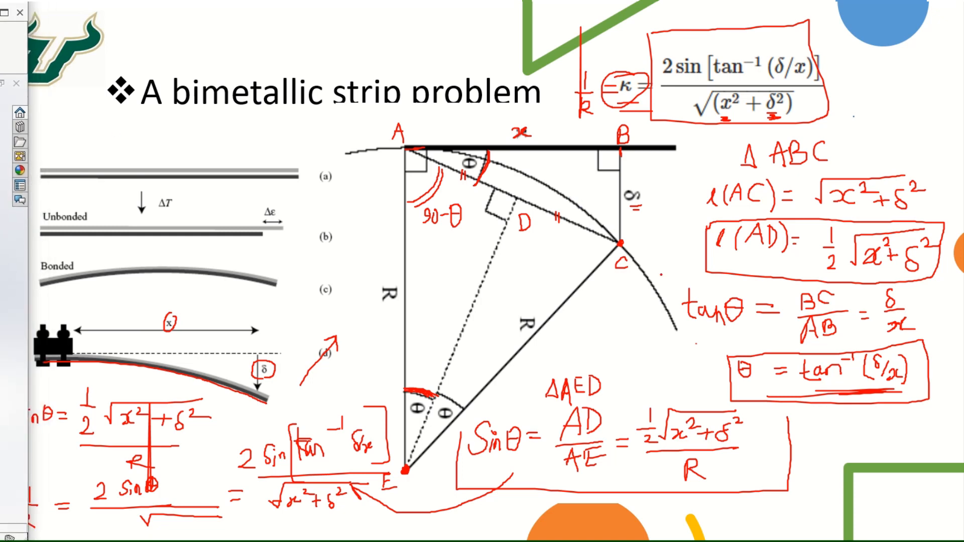
{"action": "key", "text": "Right"}
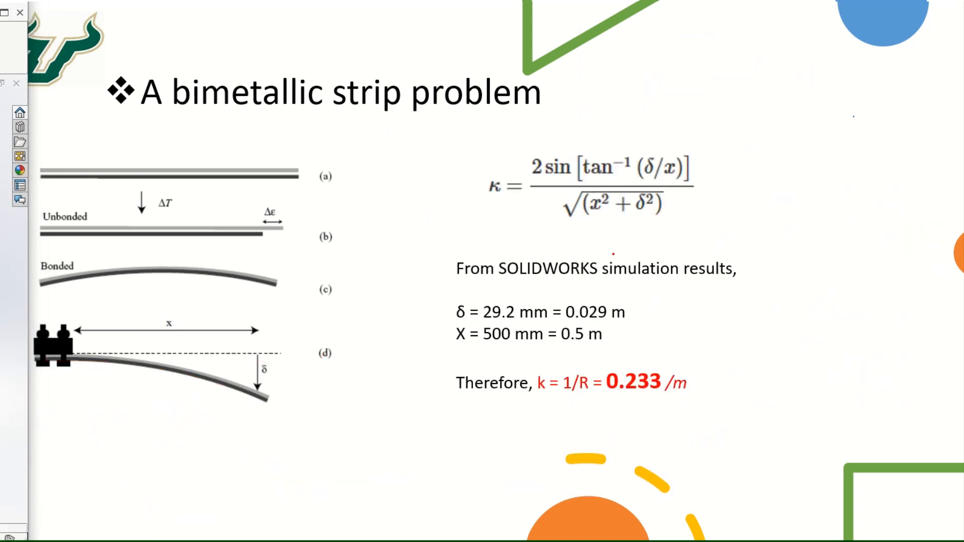